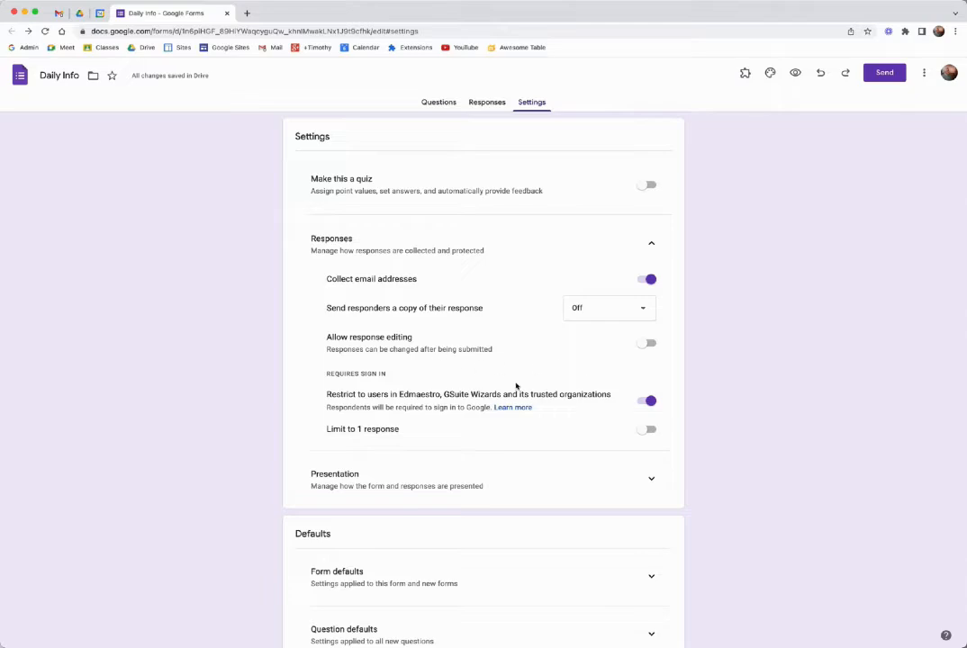
Review the form defaults for collecting email addresses and the question defaults for making questions required in the form's settings
{"action": "scroll", "coordinate": [551, 398], "scroll_direction": "down", "scroll_amount": 1}
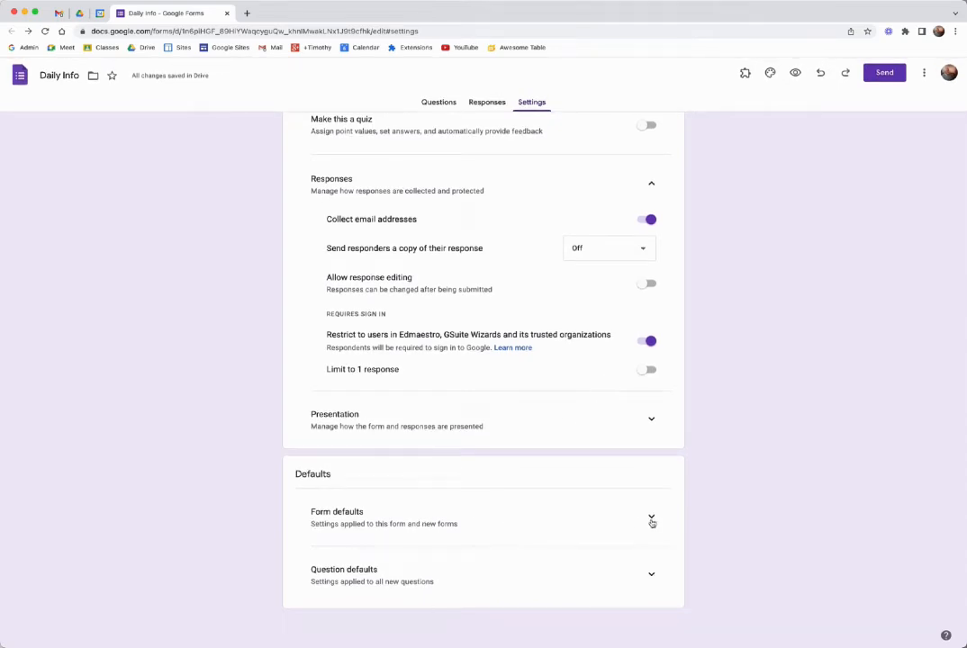
{"action": "left_click", "coordinate": [650, 517]}
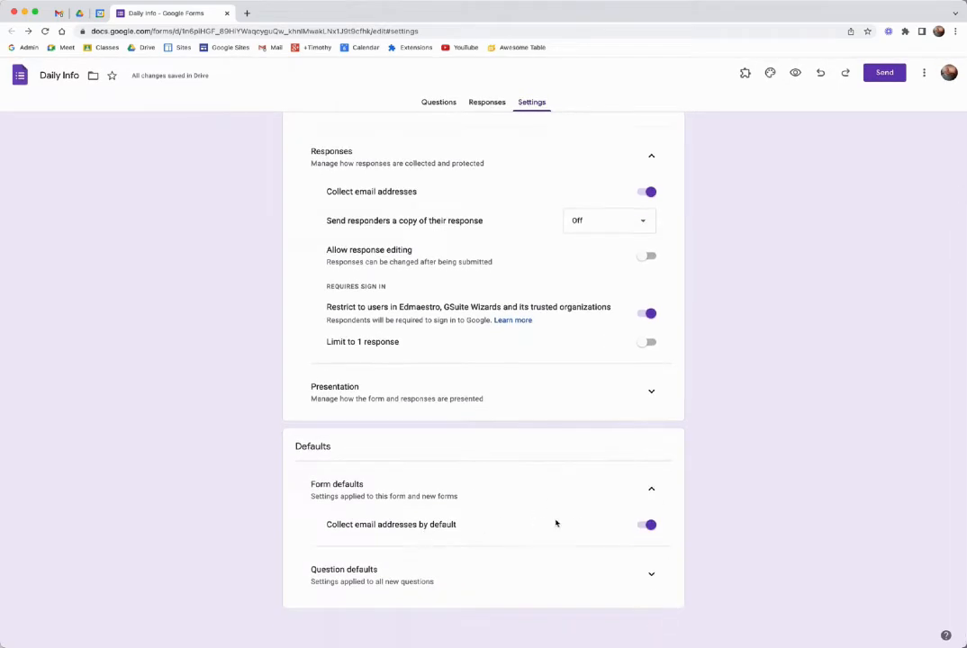
{"action": "right_click", "coordinate": [657, 529]}
{"action": "left_click", "coordinate": [648, 577]}
{"action": "left_click", "coordinate": [650, 574]}
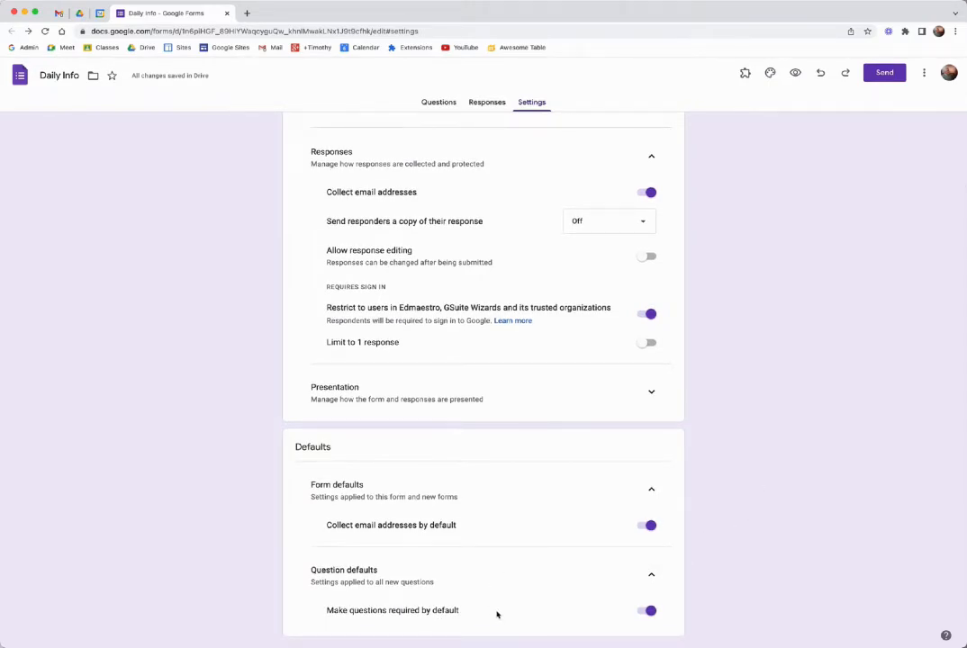
{"action": "scroll", "coordinate": [637, 281], "scroll_direction": "up", "scroll_amount": 2}
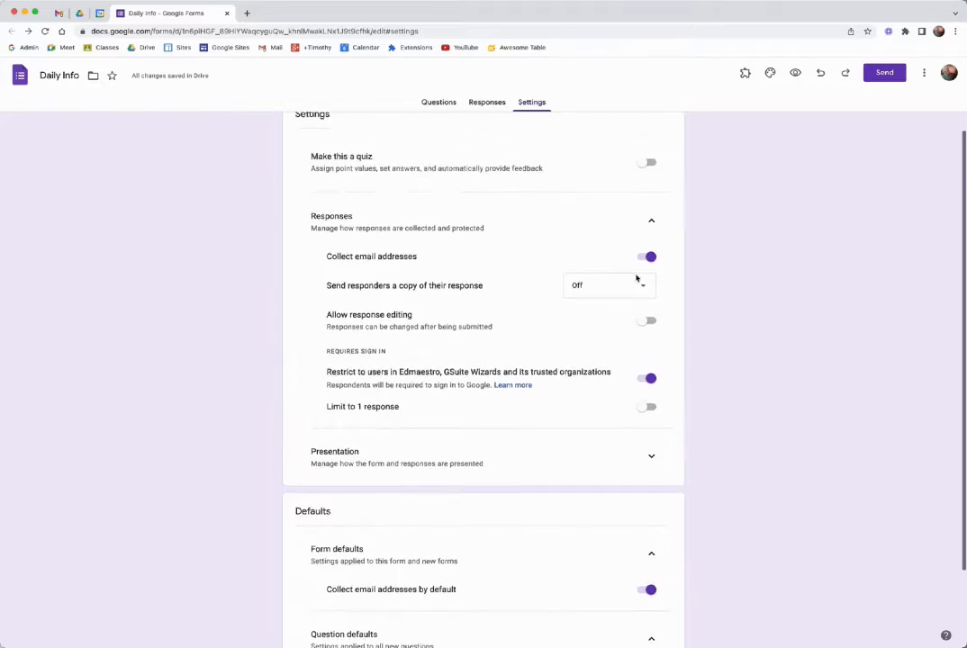
{"action": "scroll", "coordinate": [630, 288], "scroll_direction": "down", "scroll_amount": 3}
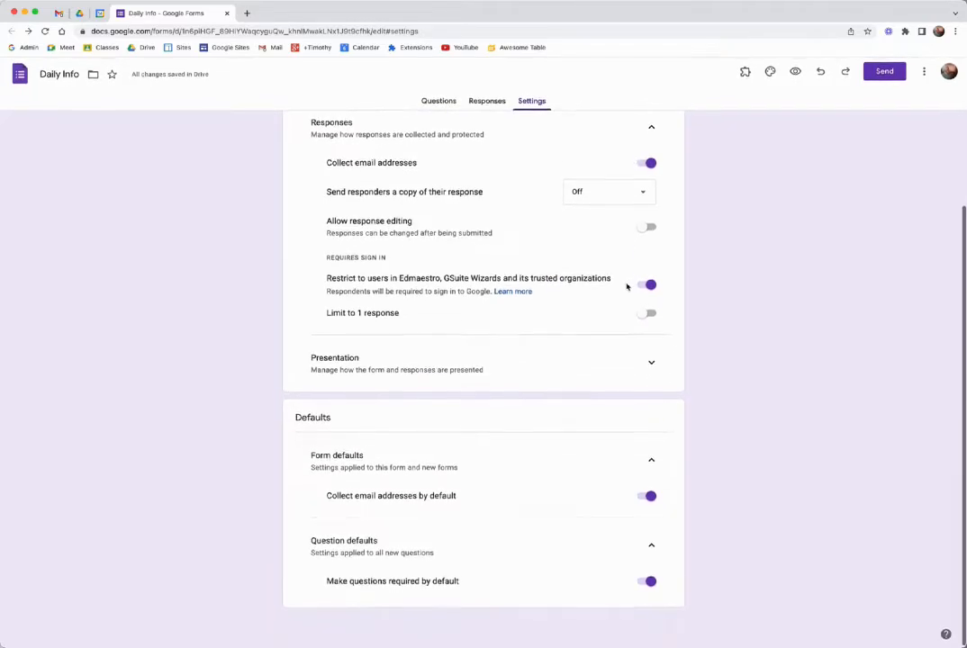
Add a multiple-choice question titled "Question 1" with the four choices Option 1 to Option 4
{"action": "left_click", "coordinate": [442, 103]}
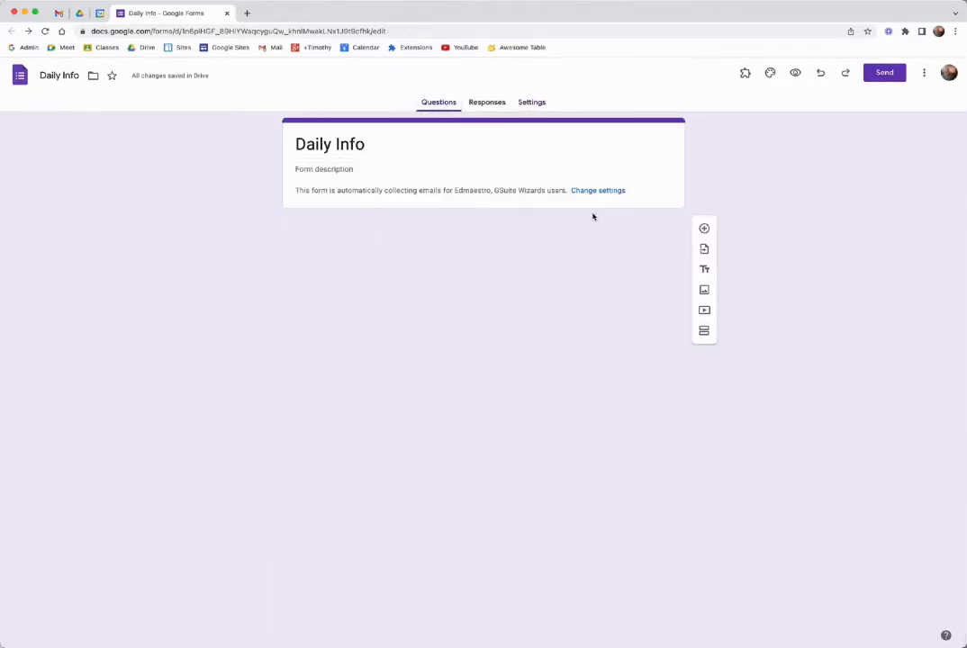
{"action": "left_click", "coordinate": [703, 229]}
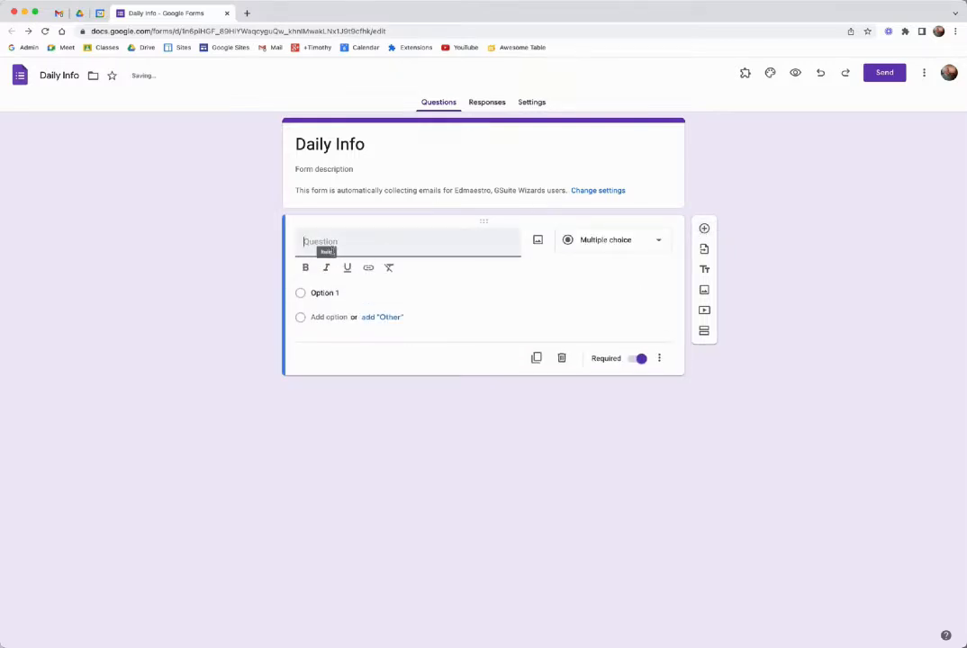
{"action": "type", "text": "Question 1"}
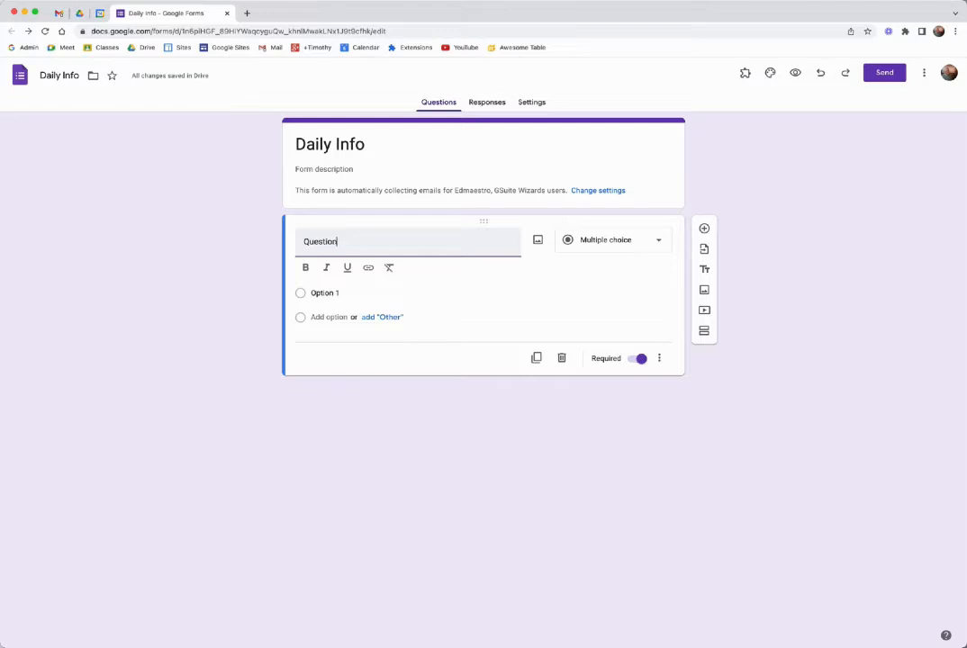
{"action": "left_click", "coordinate": [334, 320]}
{"action": "left_click", "coordinate": [334, 322]}
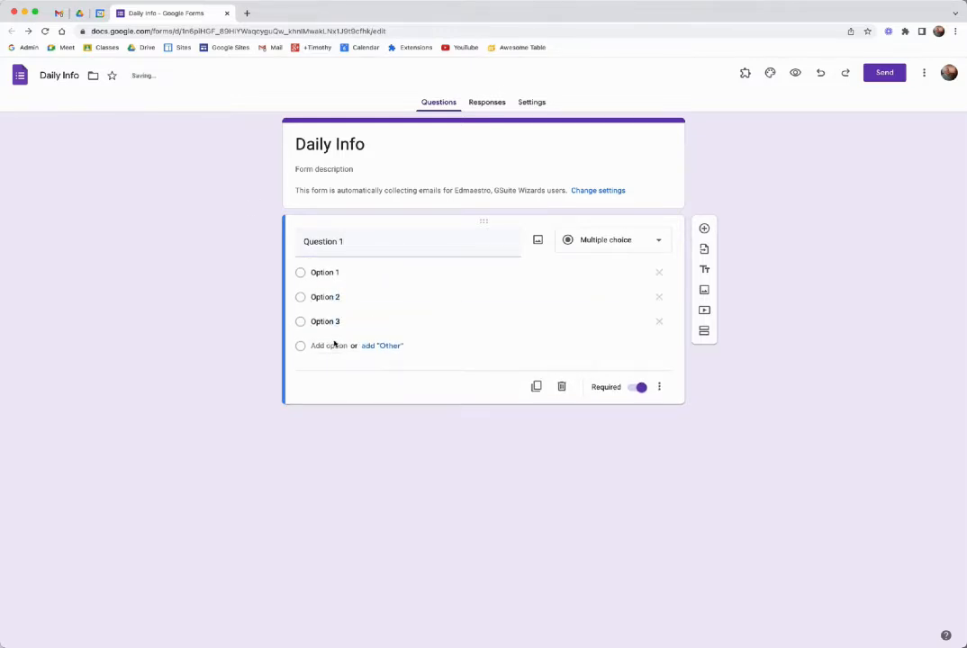
{"action": "left_click", "coordinate": [332, 347]}
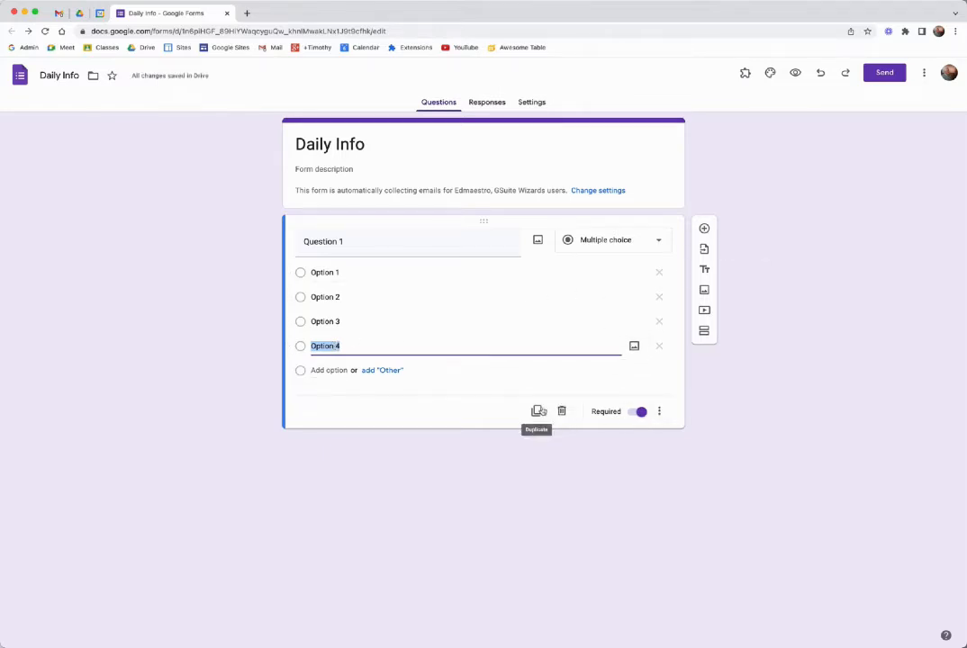
Duplicate the question twice in succession, titling the copies "Question 2" and "Question 3"
{"action": "left_click", "coordinate": [536, 411]}
{"action": "left_click", "coordinate": [343, 387]}
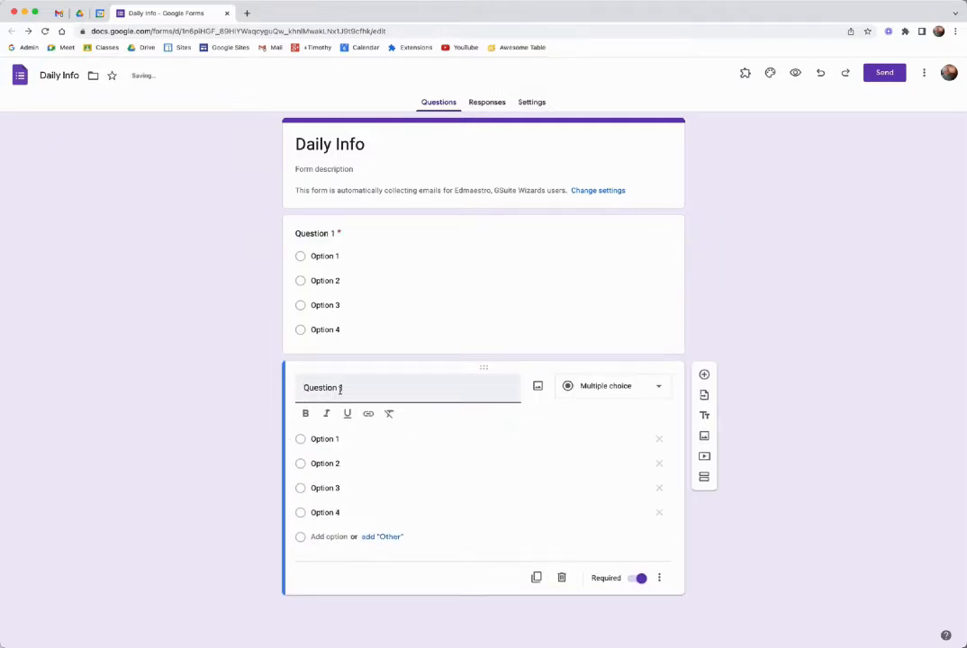
{"action": "key", "text": "BackSpace"}
{"action": "type", "text": "2"}
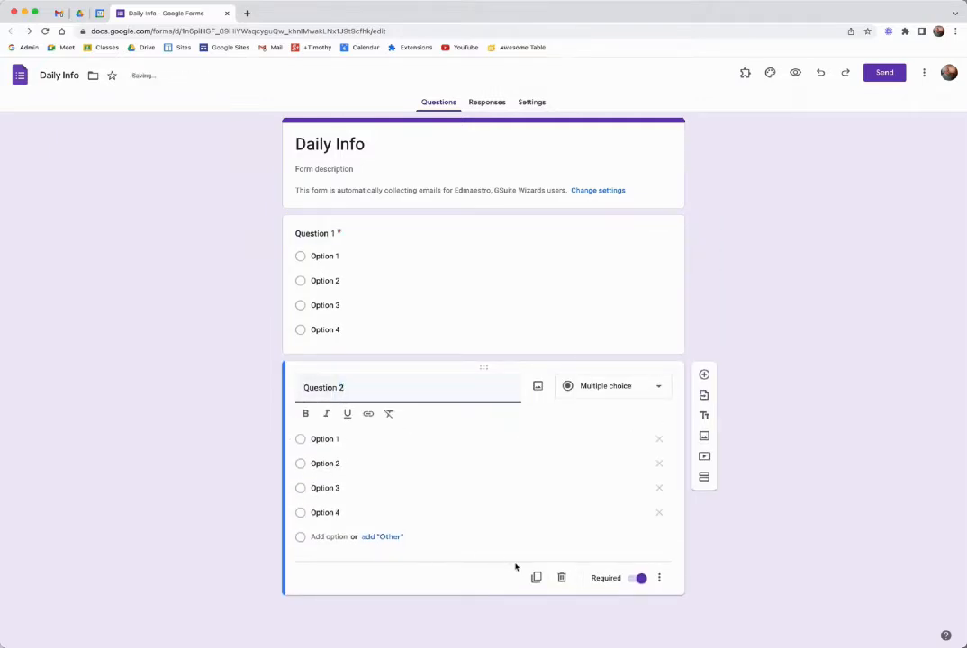
{"action": "left_click", "coordinate": [538, 579]}
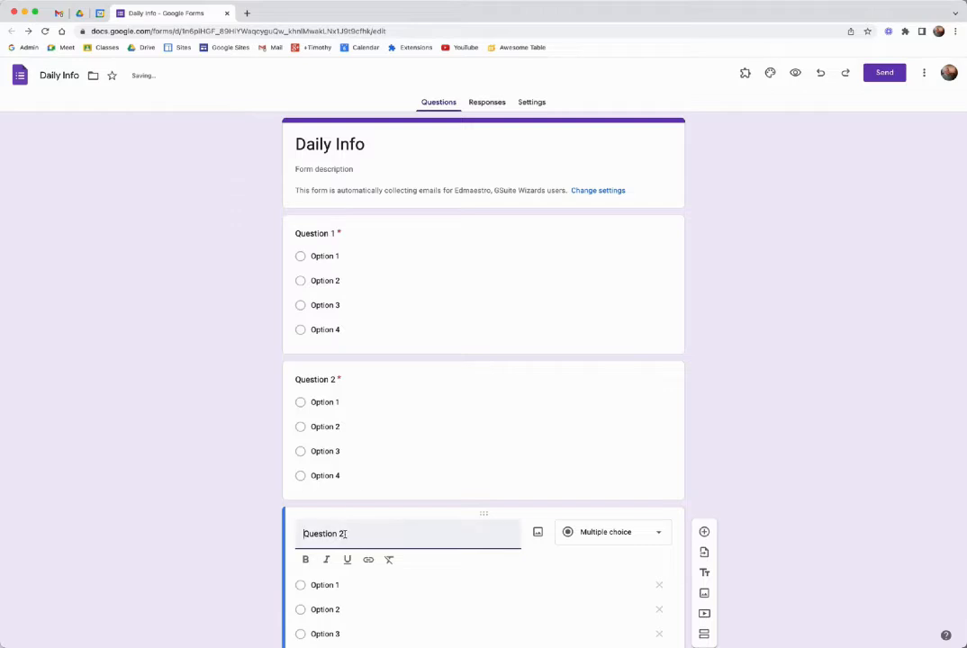
{"action": "type", "text": "3"}
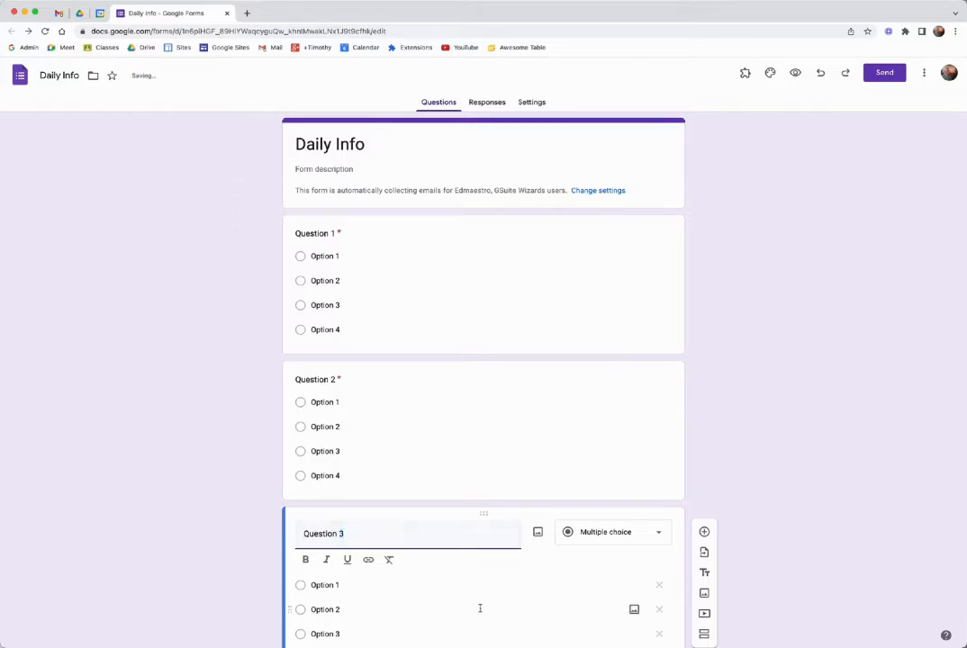
Duplicate Question 3, title the copy "Question 4", and change its type to Short answer
{"action": "scroll", "coordinate": [479, 606], "scroll_direction": "down", "scroll_amount": 3}
{"action": "left_click", "coordinate": [537, 597]}
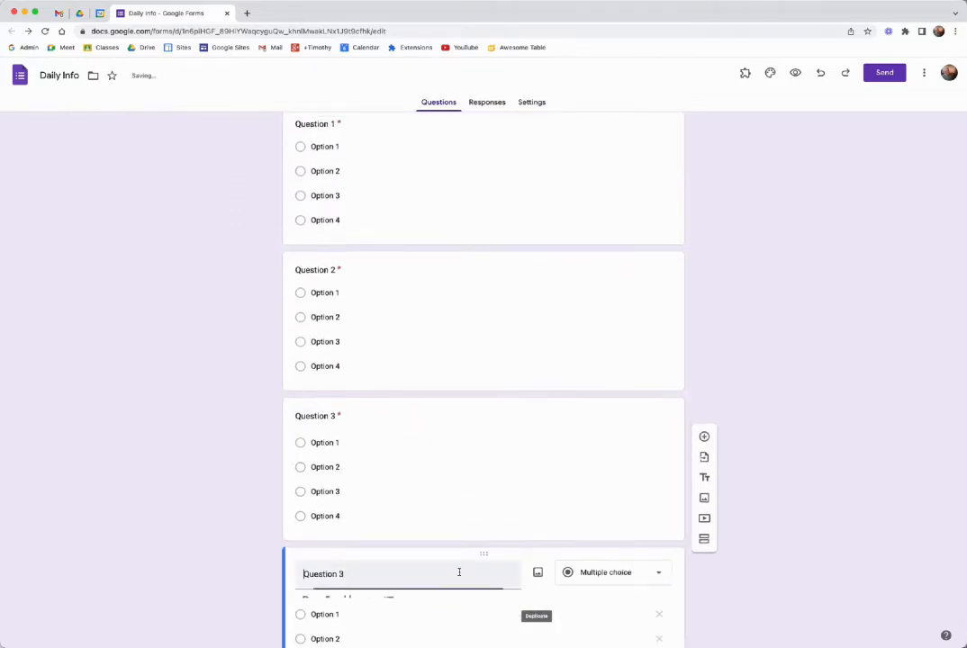
{"action": "double_click", "coordinate": [342, 575]}
{"action": "type", "text": "4"}
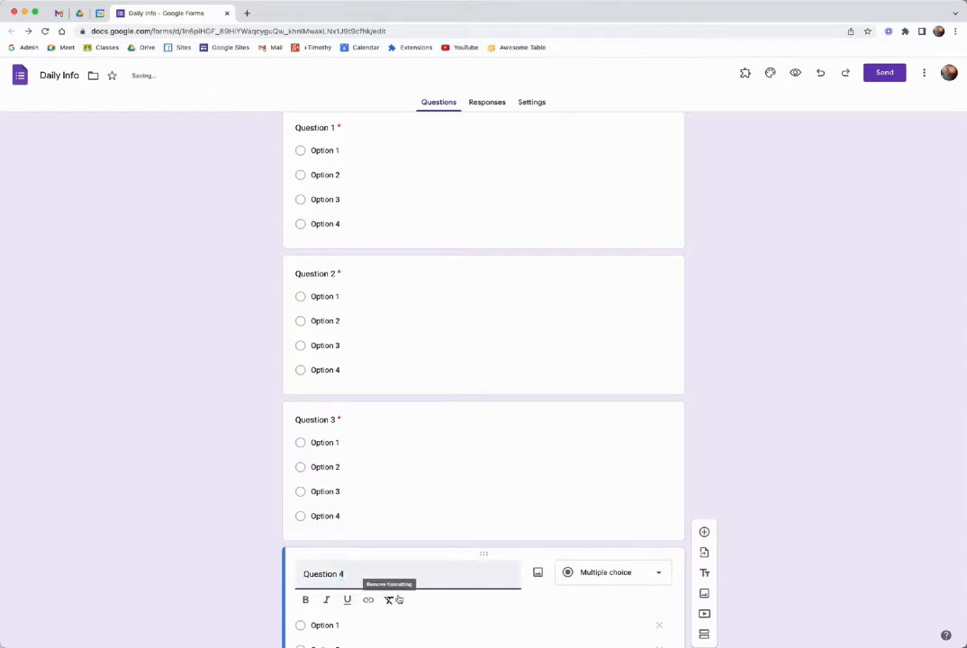
{"action": "scroll", "coordinate": [611, 381], "scroll_direction": "down", "scroll_amount": 3}
{"action": "left_click", "coordinate": [612, 405]}
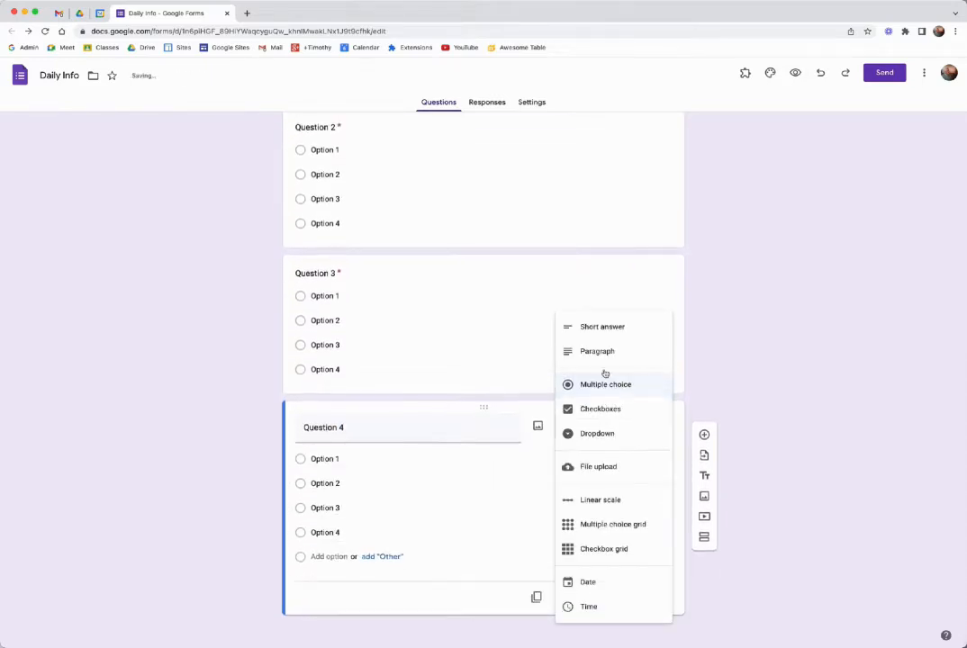
{"action": "left_click", "coordinate": [611, 329]}
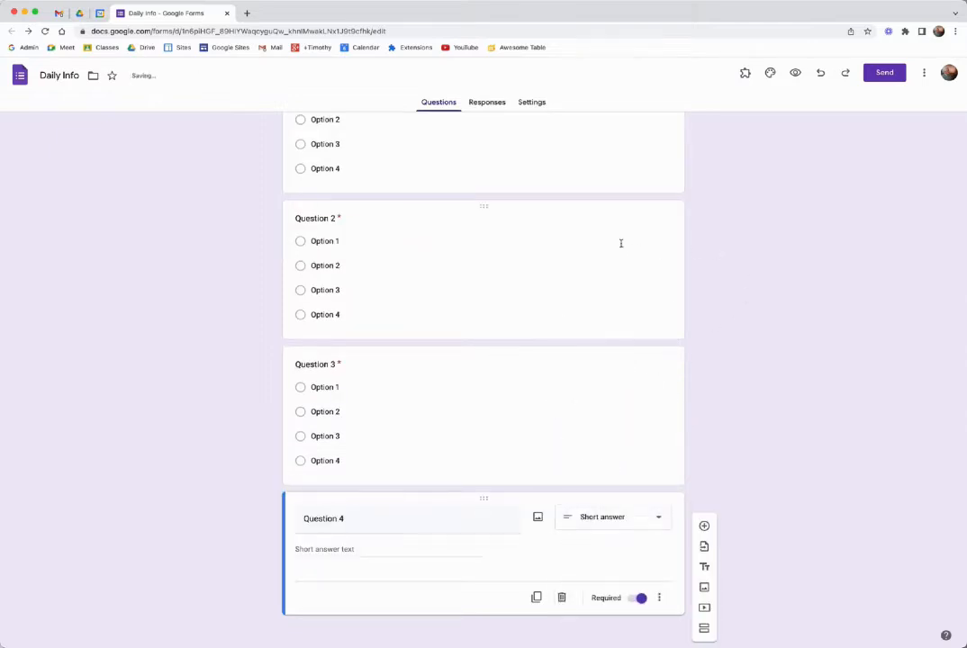
Preview the form and submit a test response with Option 1, Option 2, Option 3 and "adfasd" for Questions 1 to 4
{"action": "scroll", "coordinate": [657, 300], "scroll_direction": "up", "scroll_amount": 3}
{"action": "left_click", "coordinate": [488, 101]}
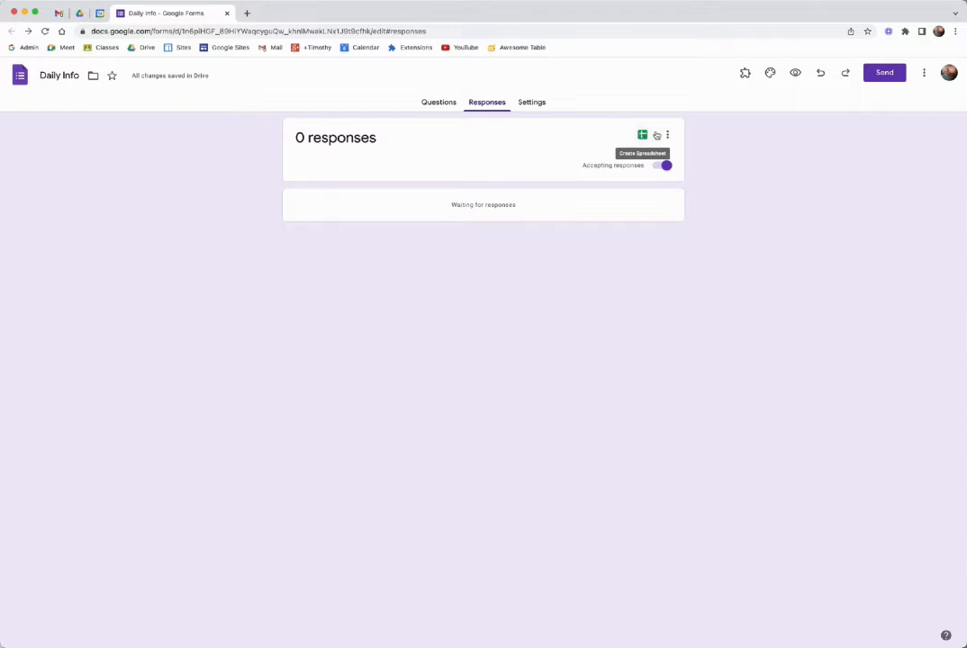
{"action": "left_click", "coordinate": [797, 73]}
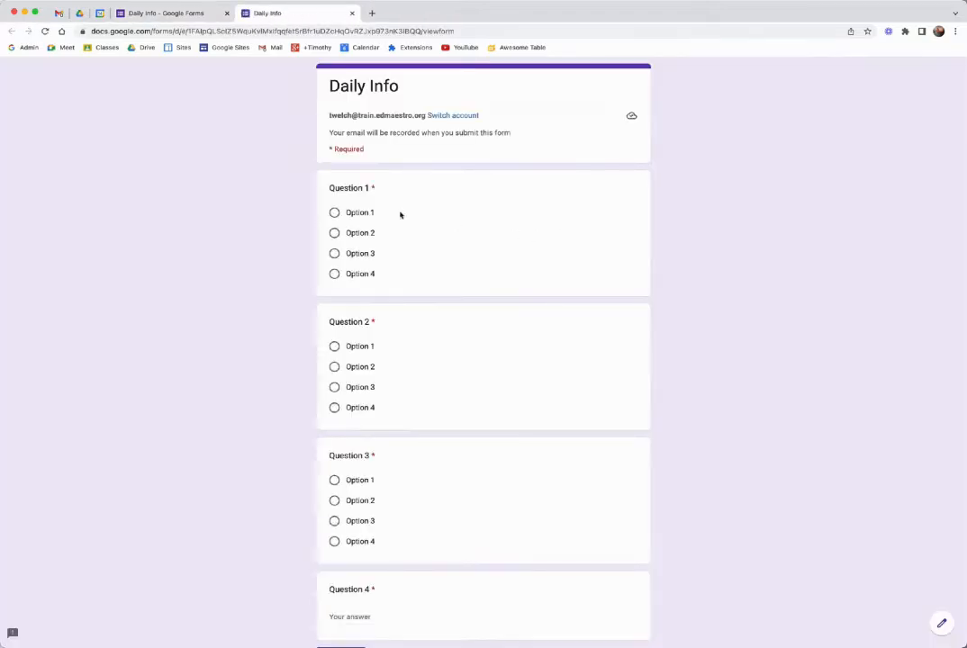
{"action": "left_click", "coordinate": [334, 212]}
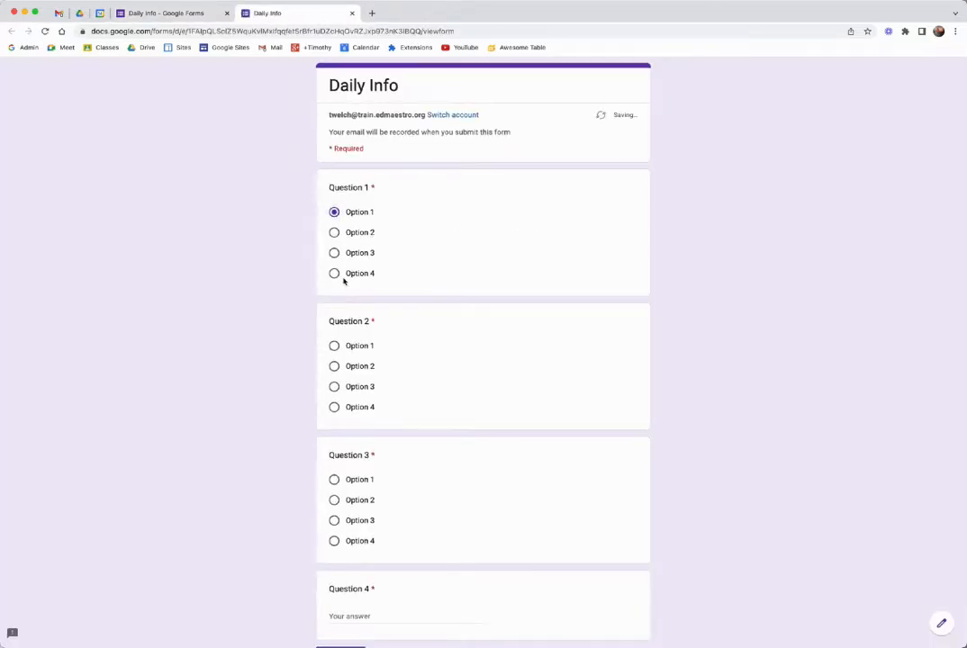
{"action": "left_click", "coordinate": [334, 366]}
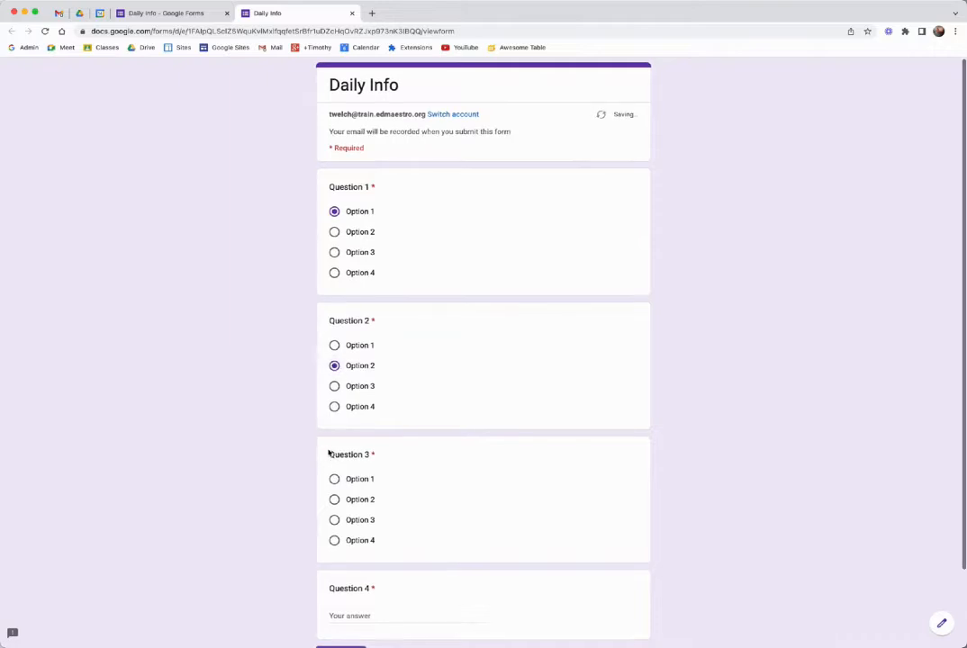
{"action": "left_click", "coordinate": [334, 519]}
{"action": "scroll", "coordinate": [399, 535], "scroll_direction": "down", "scroll_amount": 3}
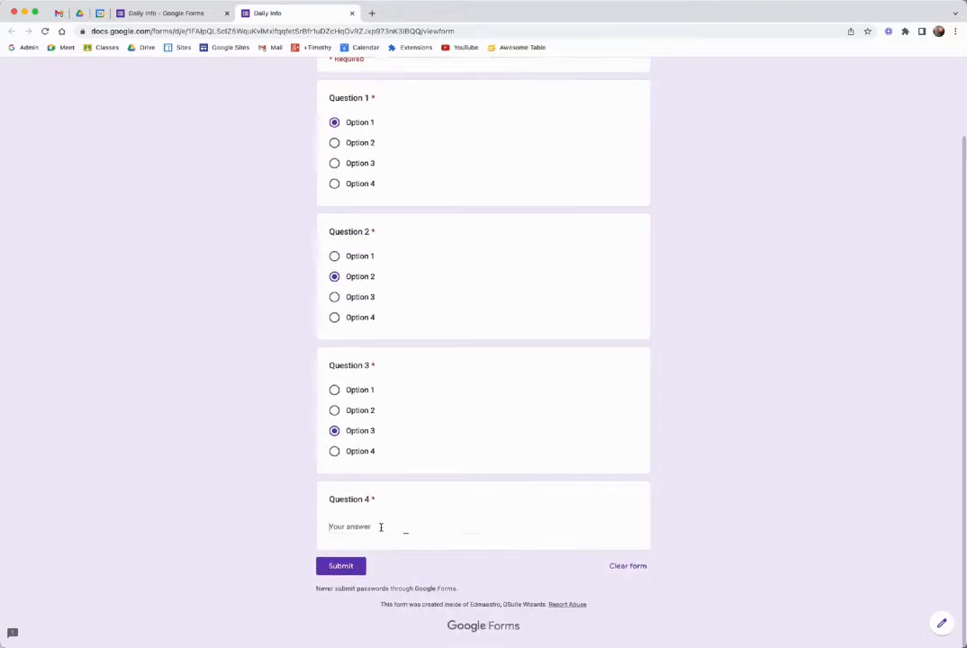
{"action": "left_click", "coordinate": [380, 526]}
{"action": "type", "text": "adfsdf"}
{"action": "left_click", "coordinate": [362, 564]}
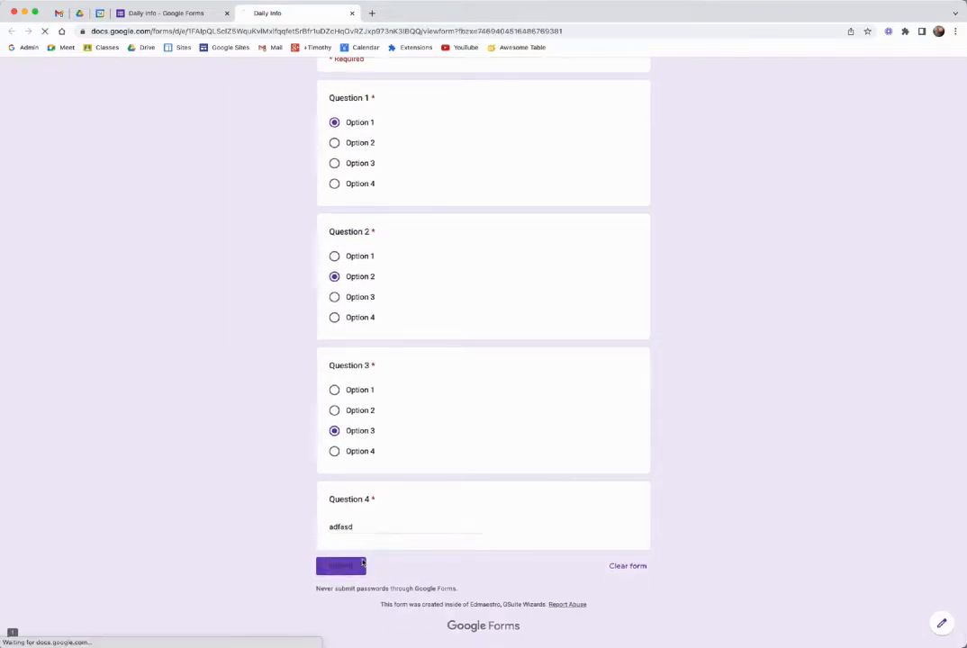
Return to the form's responses and create a new linked spreadsheet named "Daily Info (Responses)"
{"action": "left_click", "coordinate": [185, 15]}
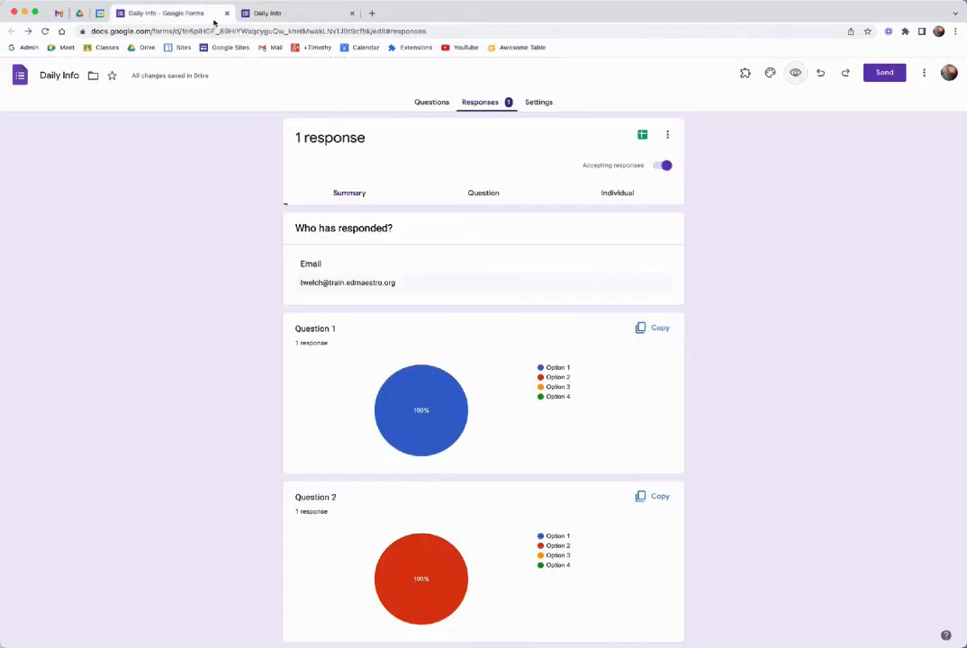
{"action": "left_click", "coordinate": [644, 140]}
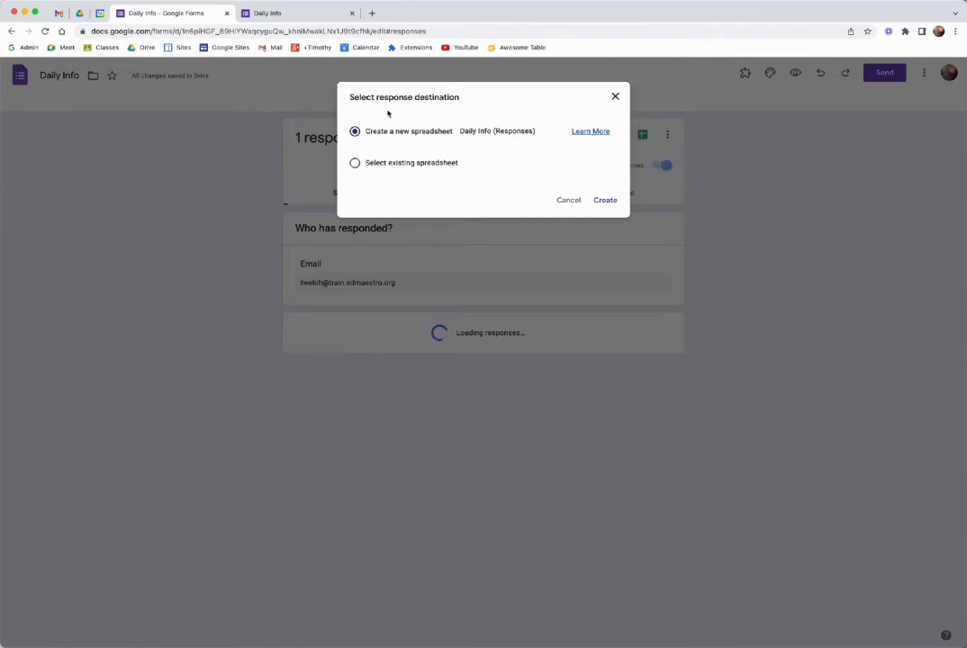
{"action": "left_click", "coordinate": [612, 203]}
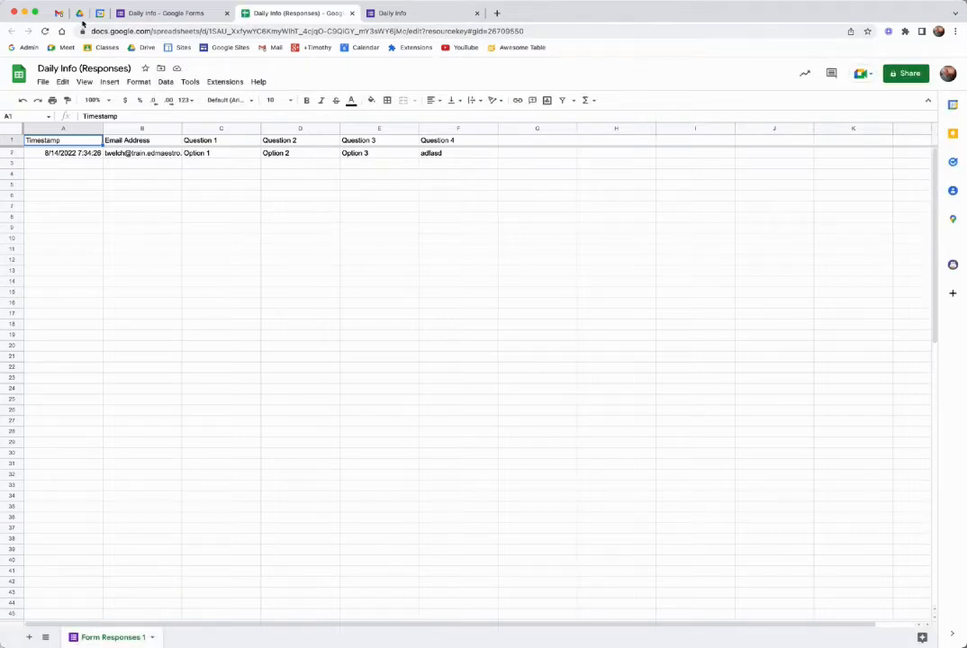
Switch to Google Drive and locate the form file in the Teacher Forms folder
{"action": "left_click", "coordinate": [80, 14]}
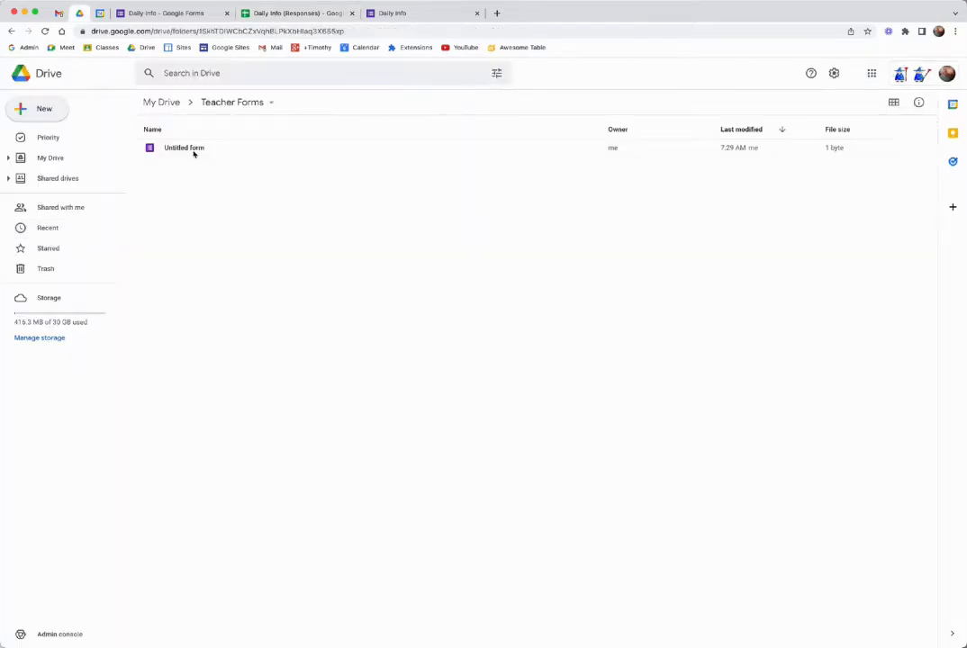
{"action": "left_click", "coordinate": [192, 152]}
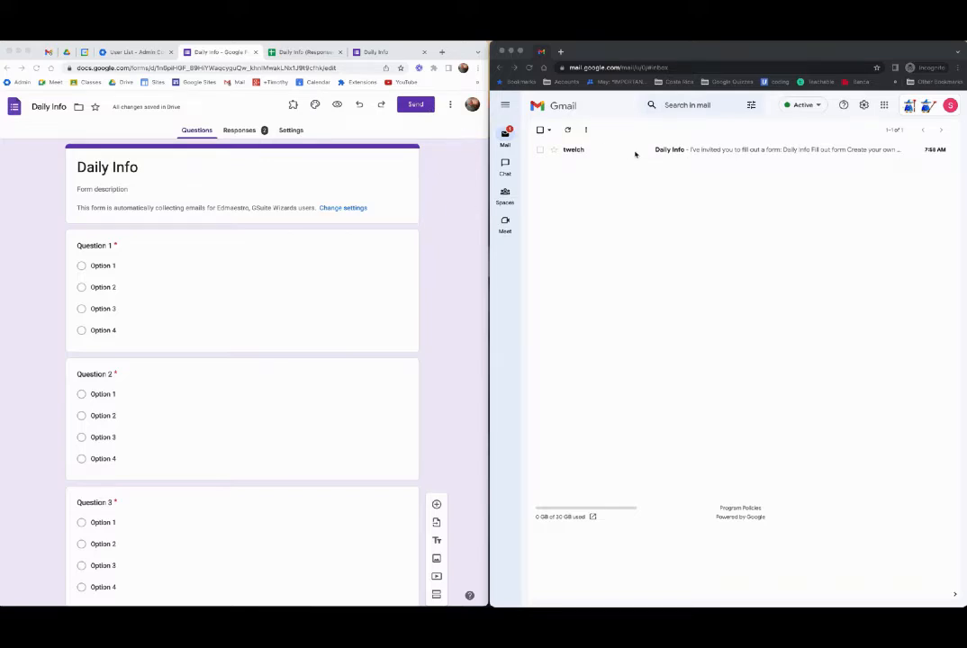
In the student's Gmail, open the Daily Info invitation, open its form to fill out, and dismiss the autosave notice
{"action": "left_click", "coordinate": [662, 151]}
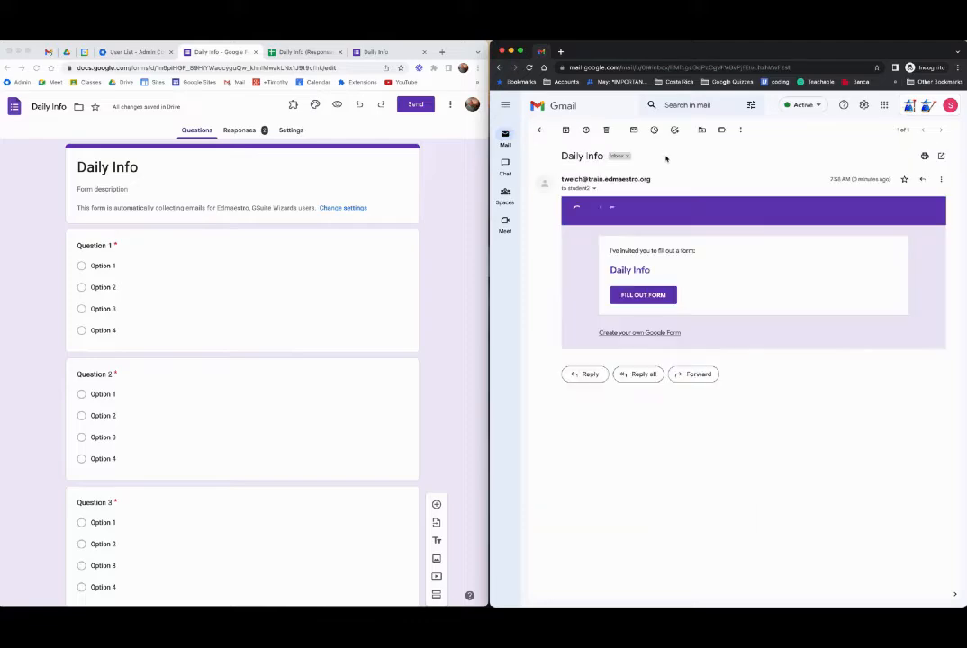
{"action": "left_click", "coordinate": [648, 297]}
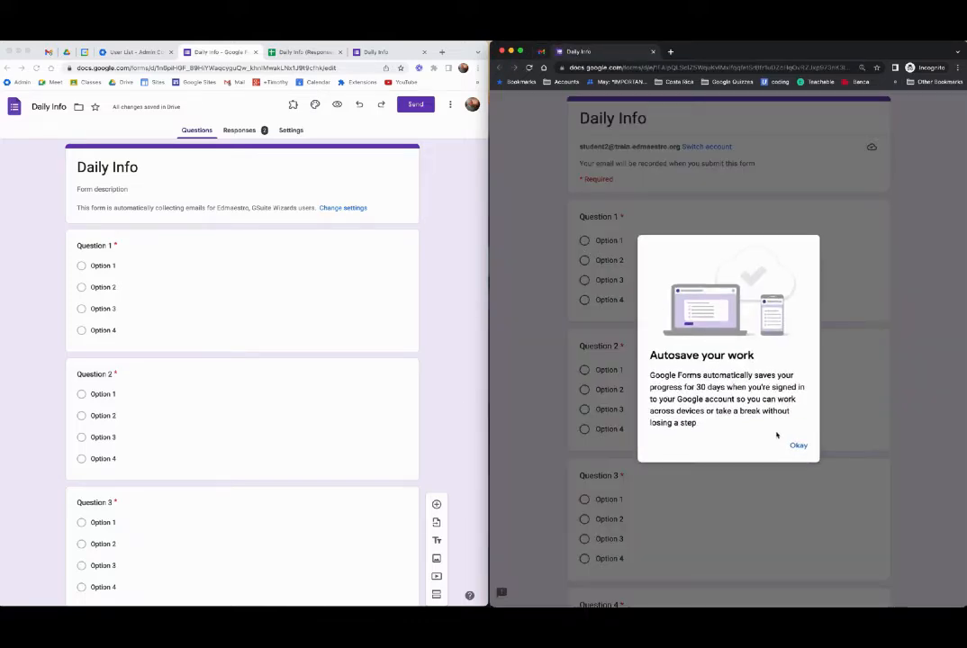
{"action": "left_click", "coordinate": [798, 445]}
Answer Question 1 with Option 2, Question 2 with Option 4, Question 3 with Option 1, and Question 4 with "no not today"
{"action": "left_click", "coordinate": [584, 260]}
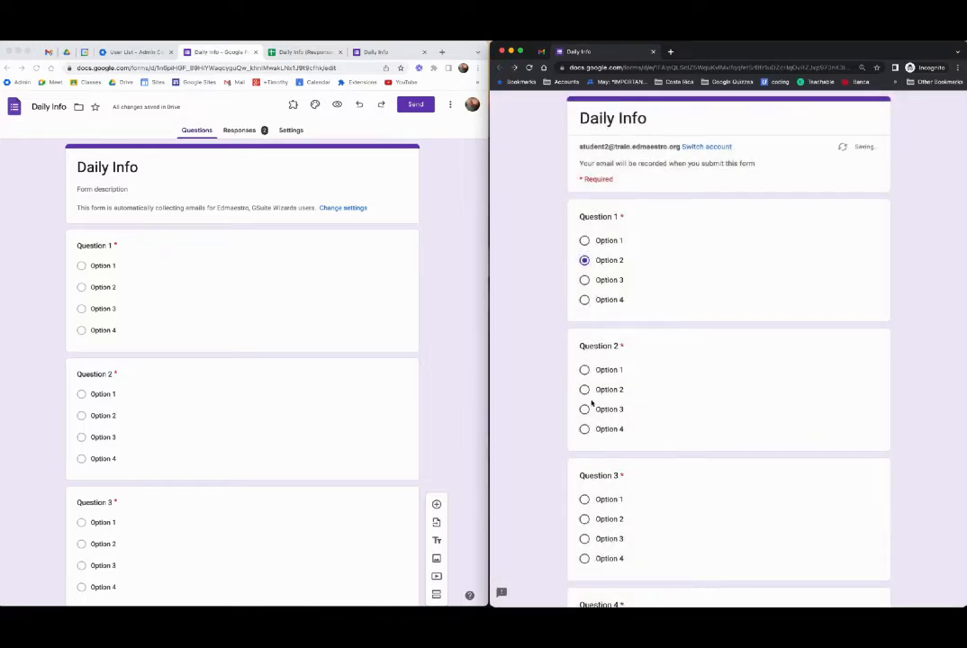
{"action": "left_click", "coordinate": [585, 428]}
{"action": "left_click", "coordinate": [585, 499]}
{"action": "scroll", "coordinate": [637, 527], "scroll_direction": "down", "scroll_amount": 3}
{"action": "left_click", "coordinate": [610, 489]}
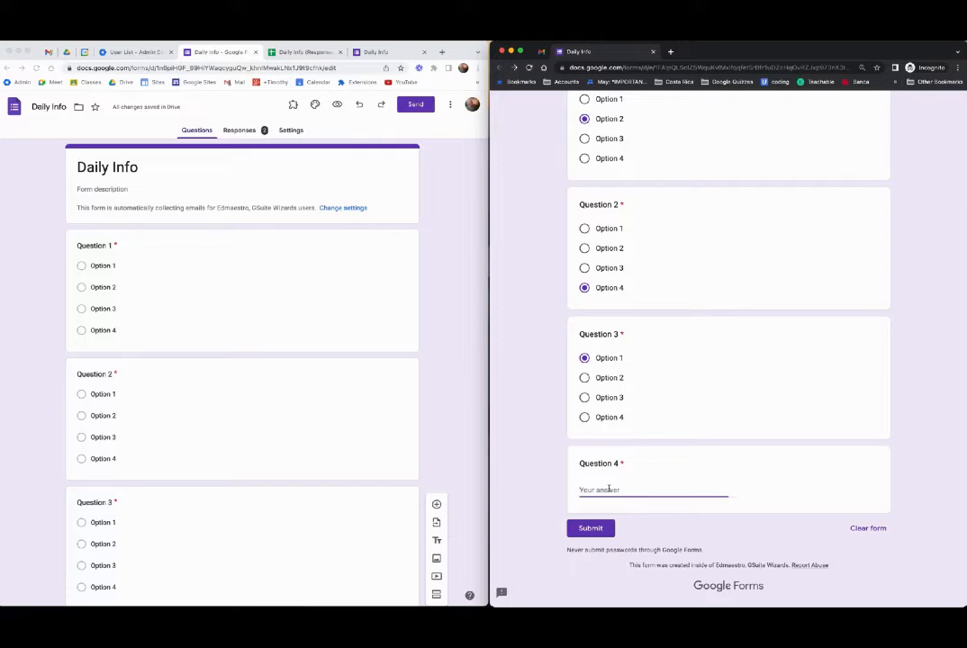
{"action": "type", "text": "no not today"}
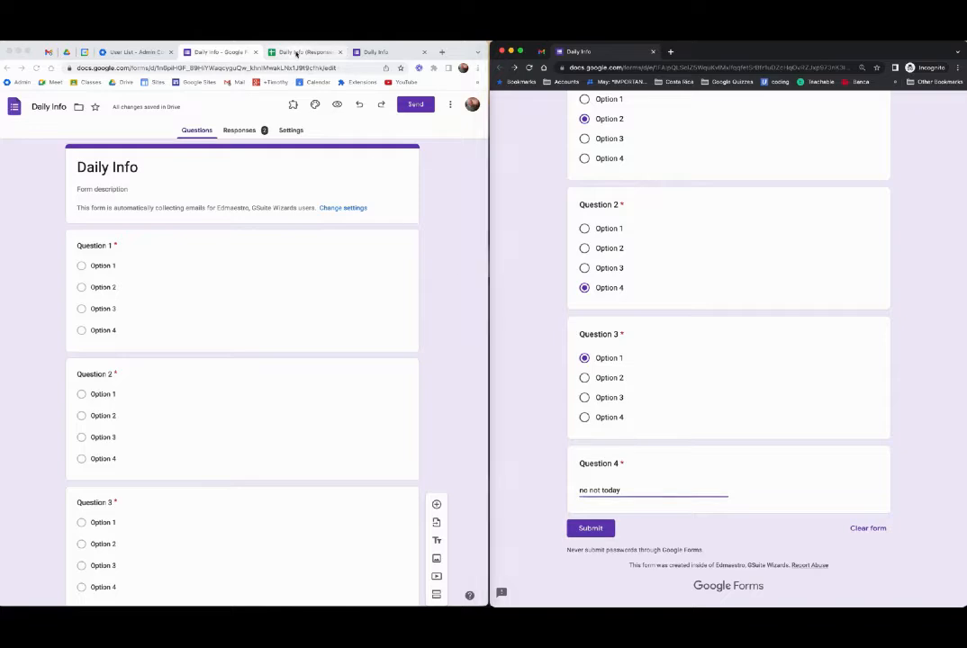
Bring up the Daily Info (Responses) spreadsheet in the teacher's browser and submit the student's completed form
{"action": "left_click", "coordinate": [298, 51]}
{"action": "left_click", "coordinate": [603, 528]}
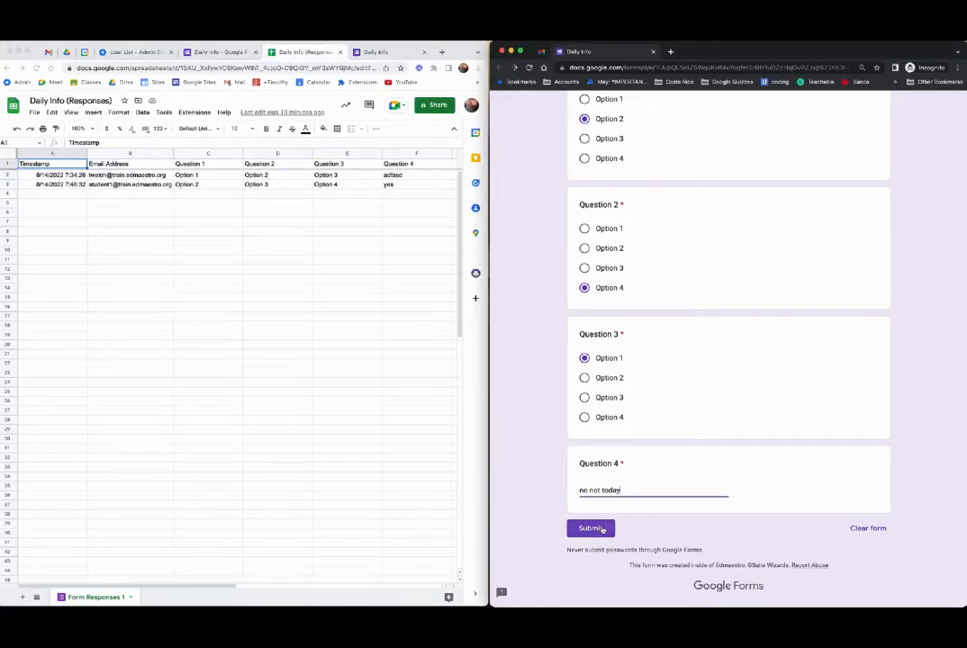
Submit the student's completed form, and open Google Data Studio in a new browser tab with a blank report
{"action": "left_click", "coordinate": [603, 528]}
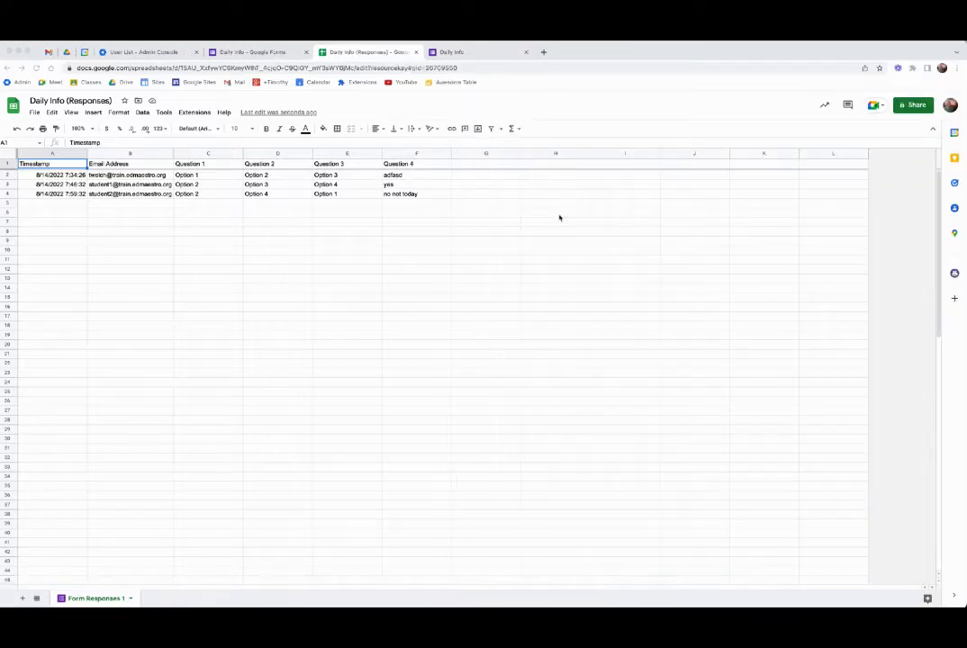
{"action": "left_click", "coordinate": [544, 53]}
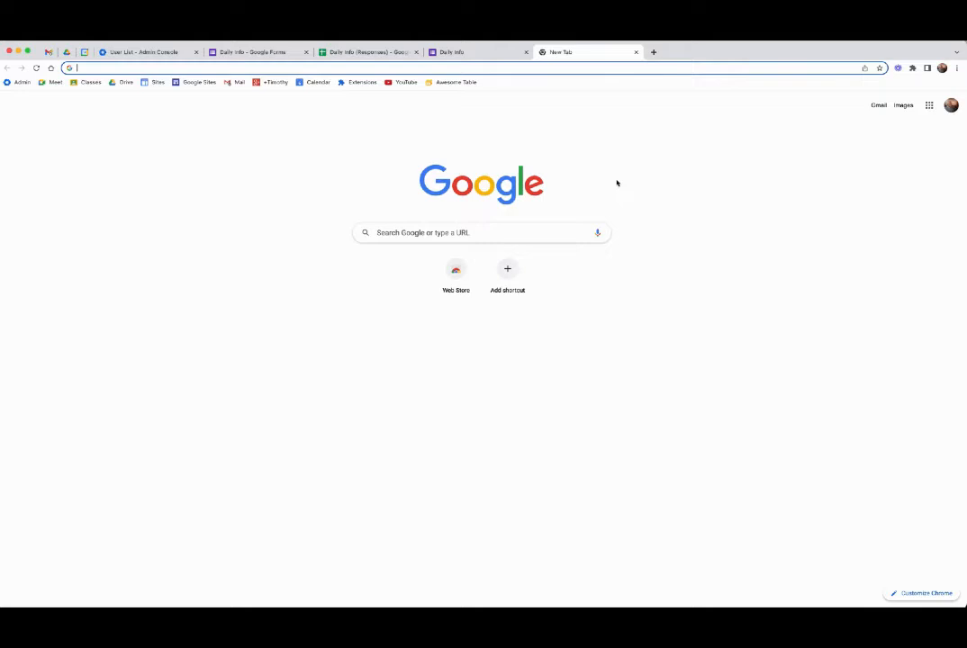
{"action": "type", "text": "data"}
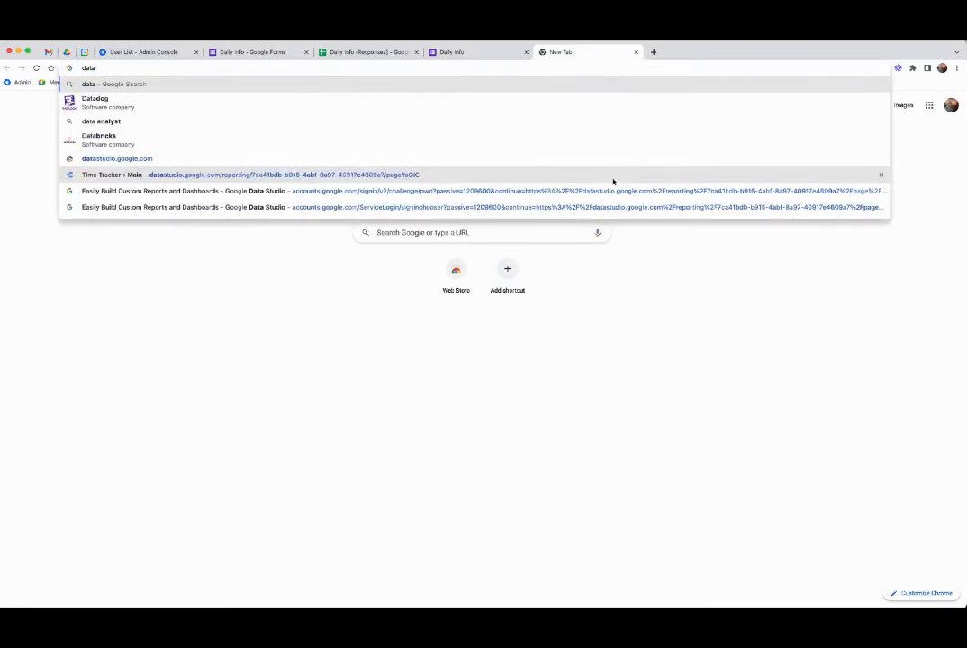
{"action": "left_click", "coordinate": [131, 158]}
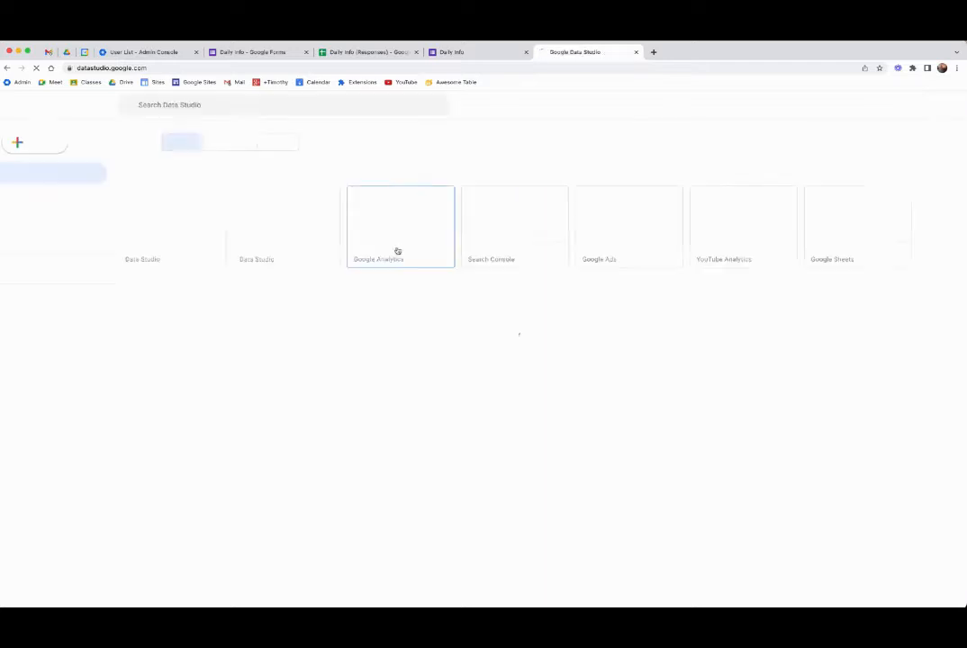
{"action": "left_click", "coordinate": [175, 225]}
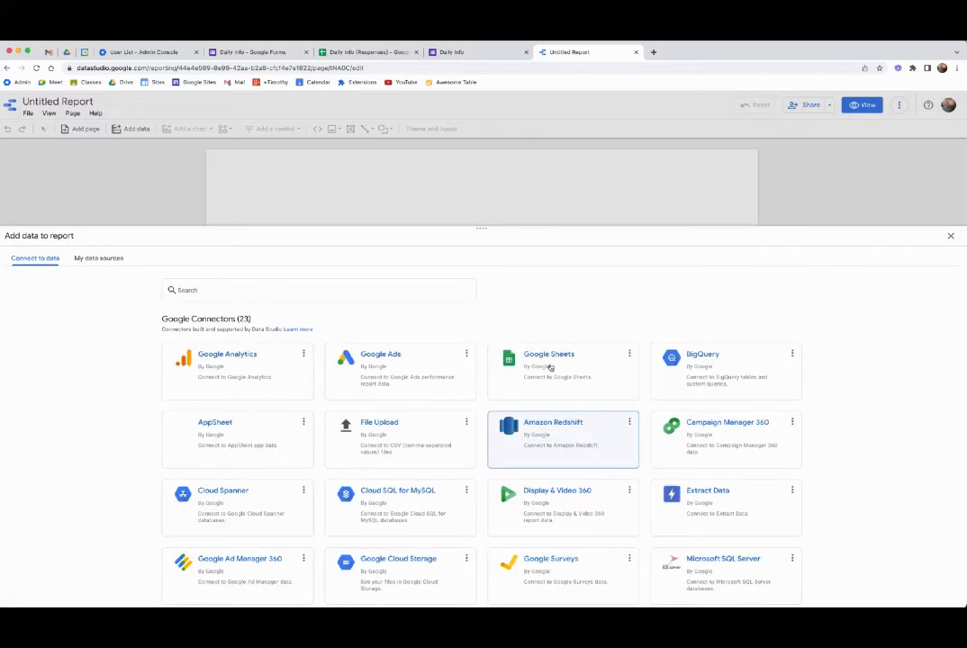
Connect the report to the Form Responses 1 worksheet of the Daily Info (Responses) Google Sheet
{"action": "left_click", "coordinate": [550, 368]}
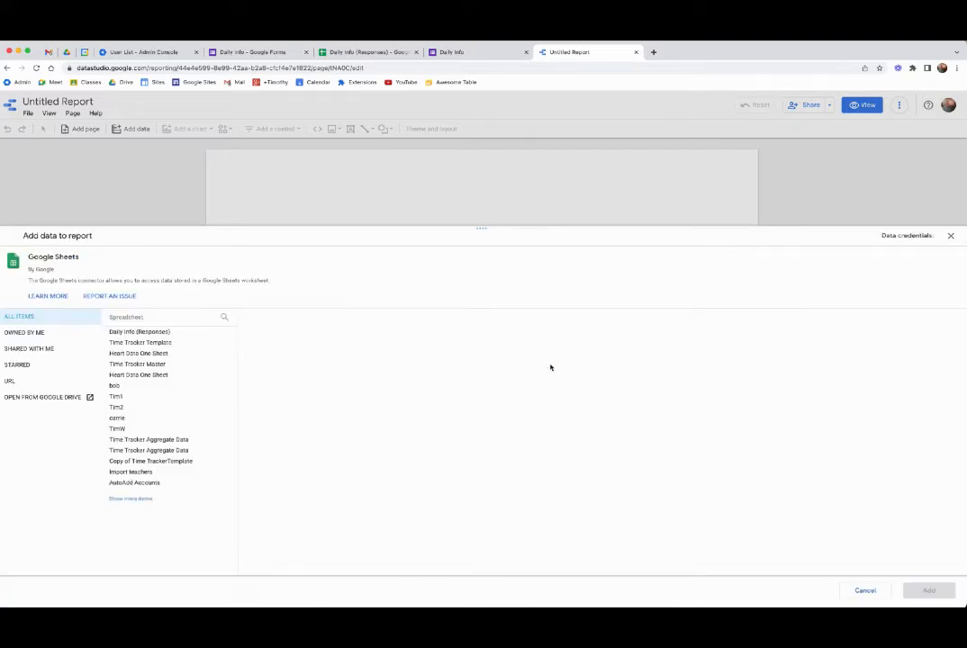
{"action": "left_click", "coordinate": [137, 333]}
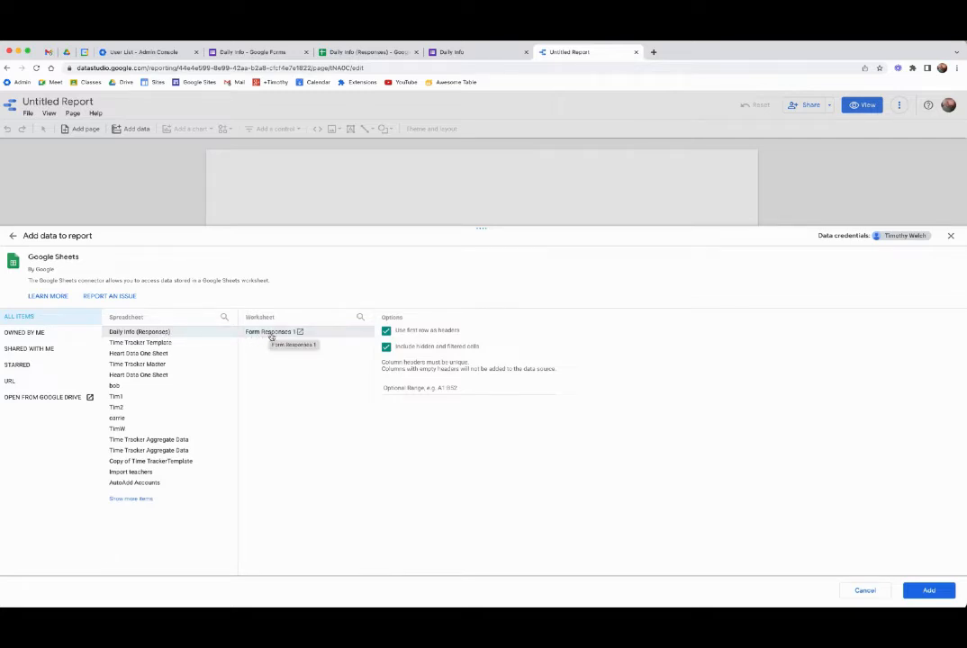
{"action": "left_click", "coordinate": [929, 590]}
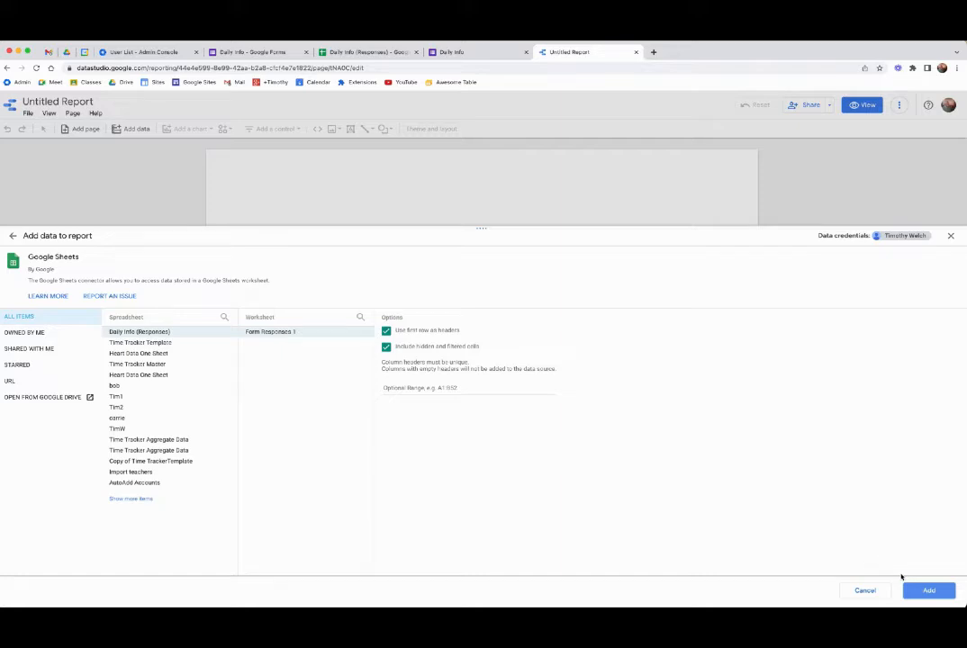
{"action": "left_click", "coordinate": [916, 589]}
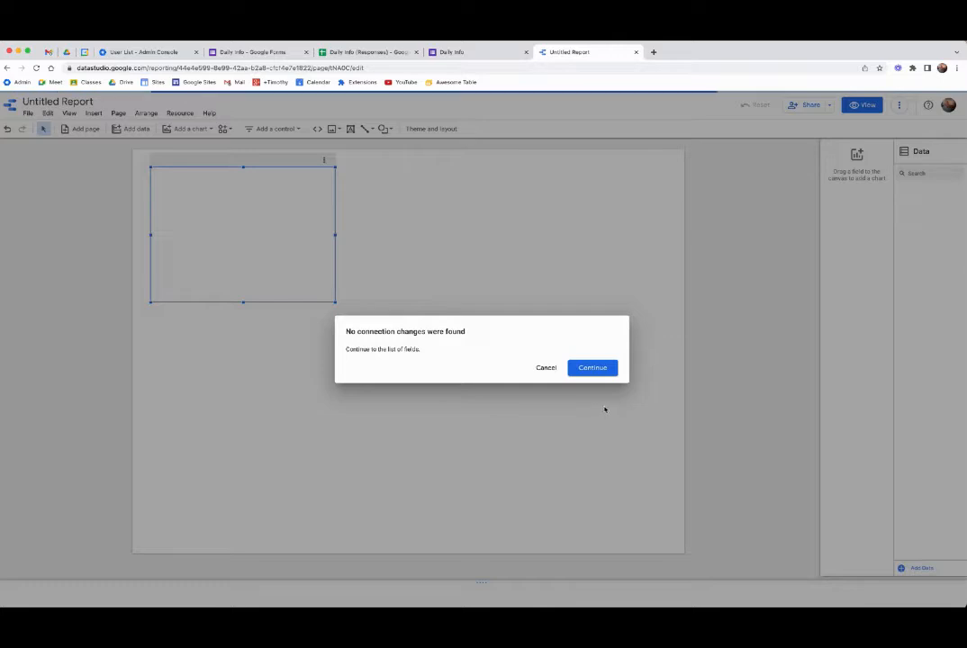
{"action": "left_click", "coordinate": [594, 369]}
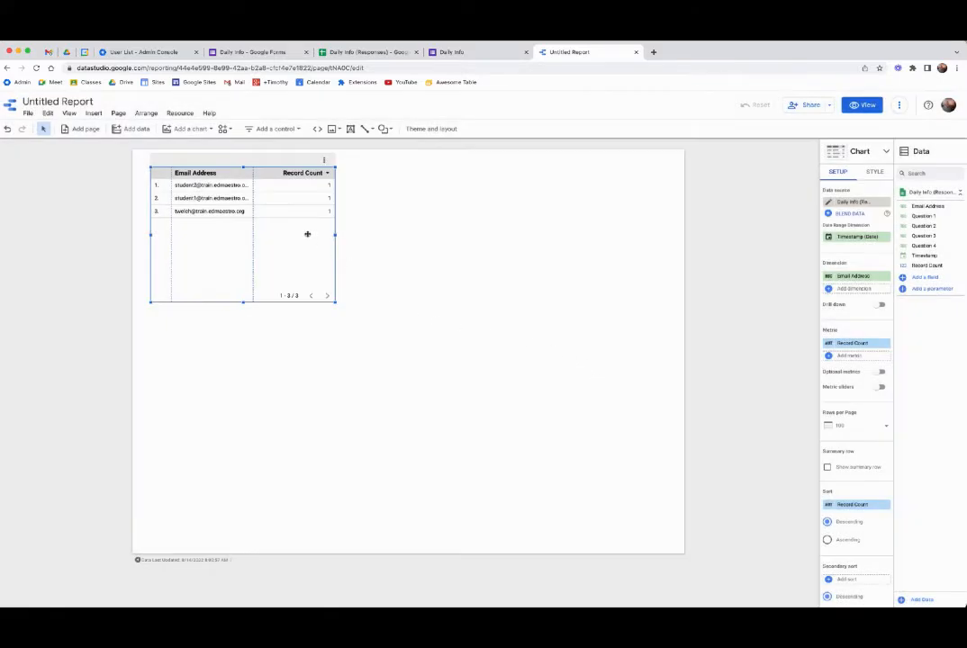
Move the table lower on the page and add Questions 1 to 4 as dimensions after Email Address, with Timestamp before it
{"action": "left_click_drag", "start_coordinate": [264, 161], "coordinate": [252, 242]}
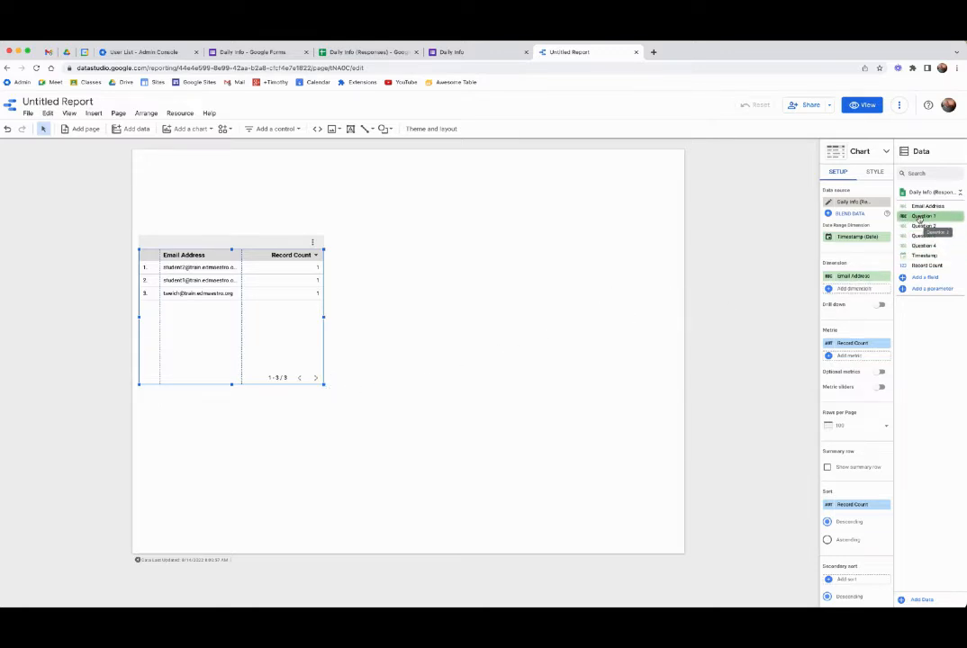
{"action": "left_click_drag", "start_coordinate": [919, 221], "coordinate": [869, 296]}
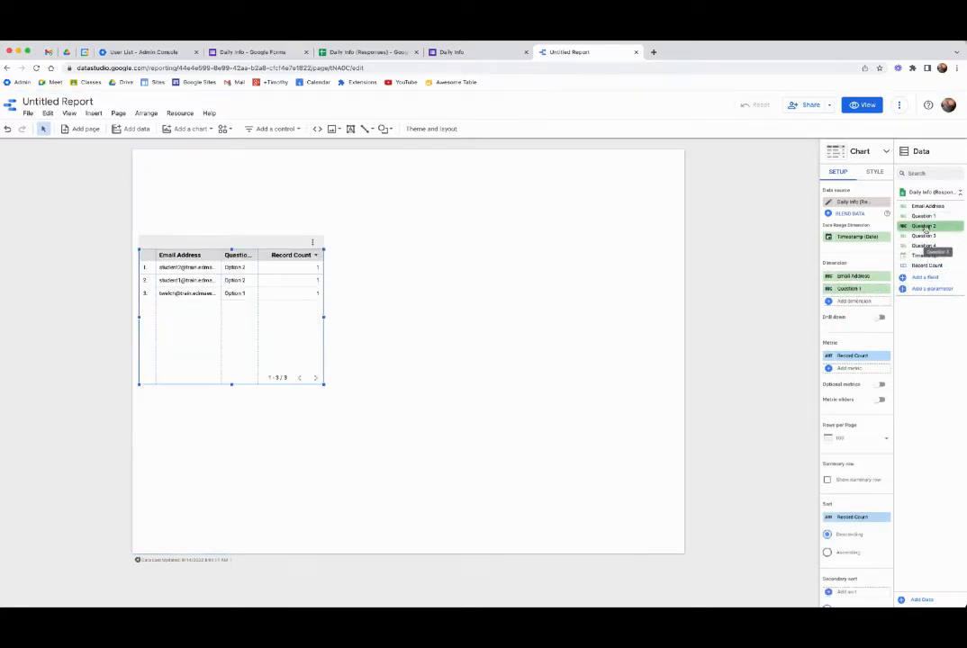
{"action": "left_click_drag", "start_coordinate": [923, 225], "coordinate": [857, 307]}
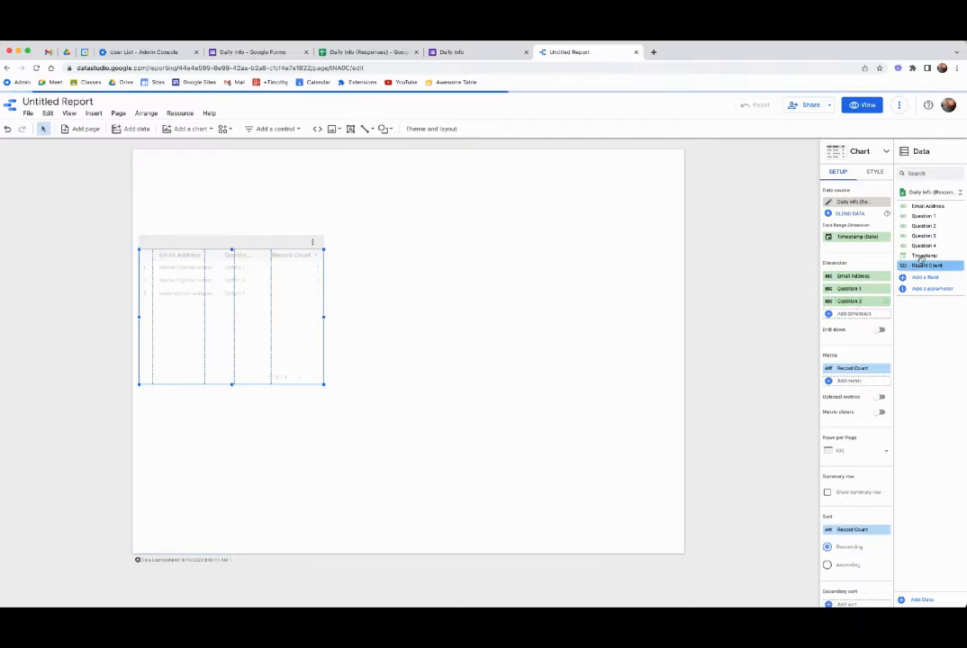
{"action": "left_click_drag", "start_coordinate": [923, 236], "coordinate": [850, 315]}
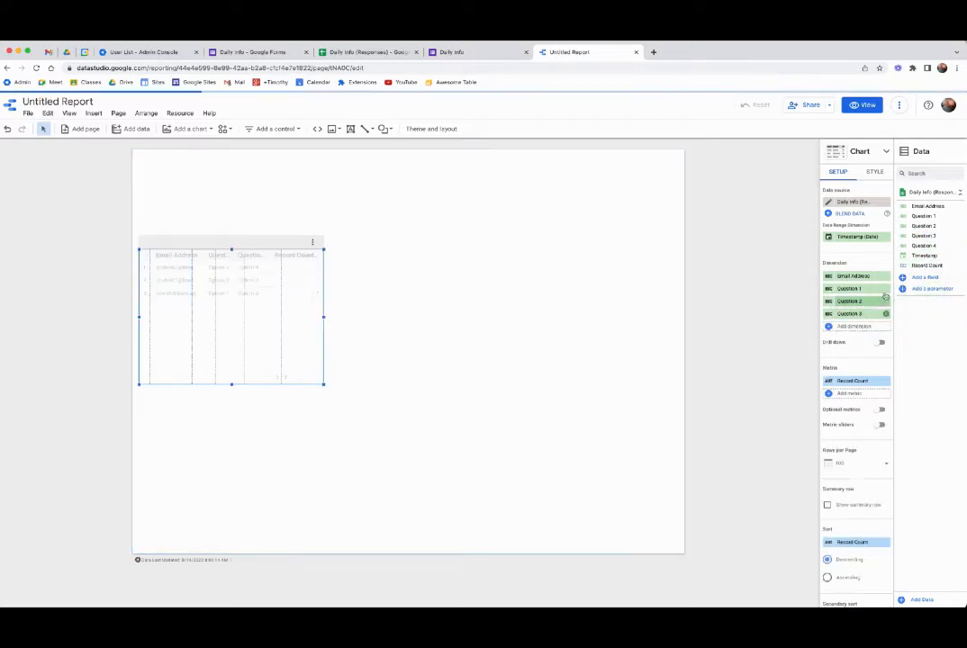
{"action": "left_click_drag", "start_coordinate": [926, 246], "coordinate": [887, 329]}
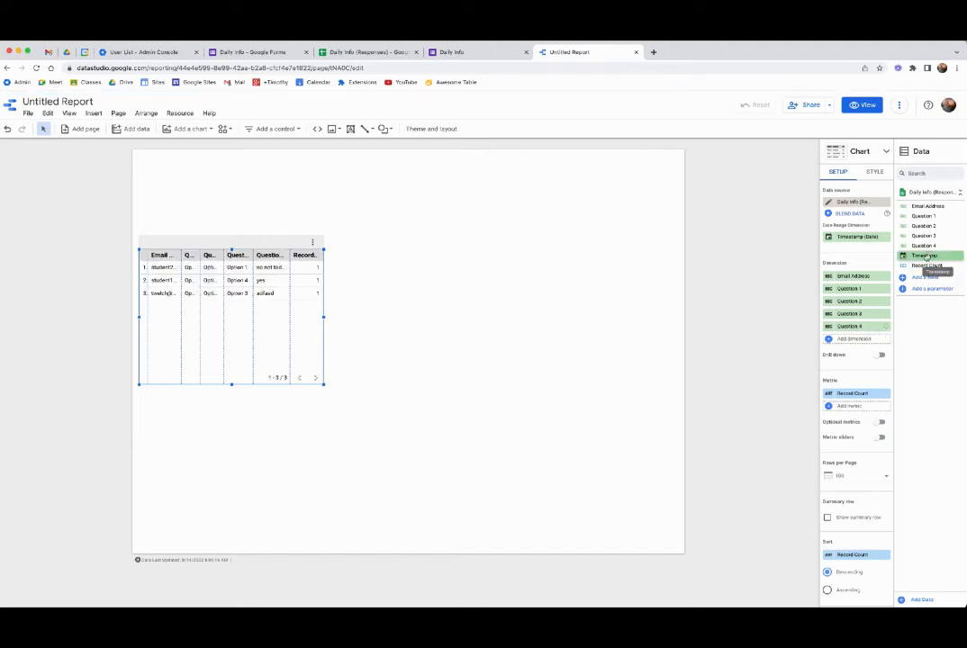
{"action": "left_click_drag", "start_coordinate": [924, 256], "coordinate": [852, 276]}
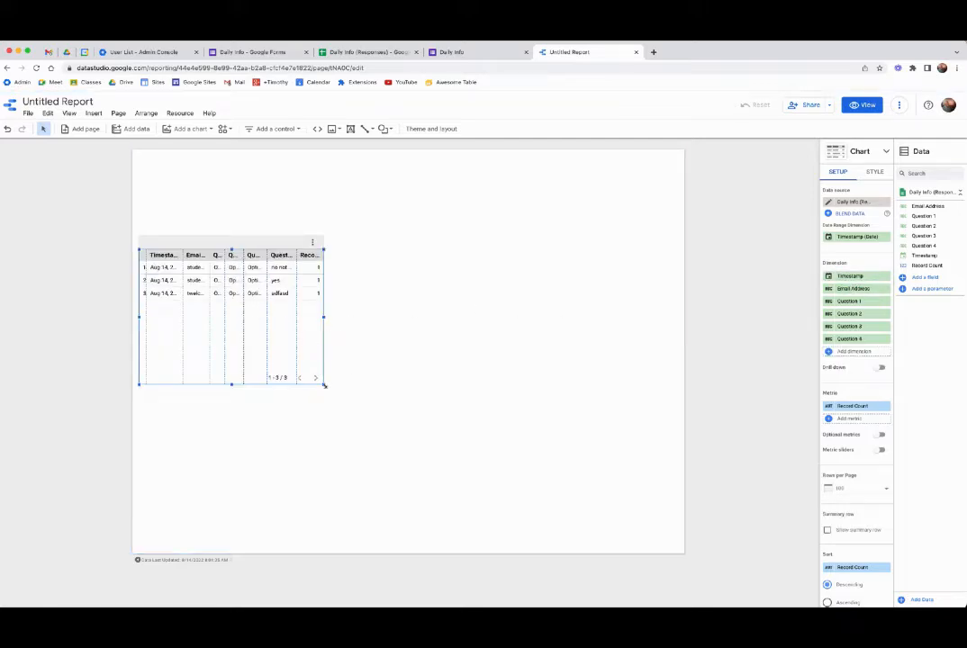
Enlarge the table to nearly the full page width, distribute its columns evenly, and move it further down the page
{"action": "left_click_drag", "start_coordinate": [324, 385], "coordinate": [680, 447]}
{"action": "right_click", "coordinate": [489, 388]}
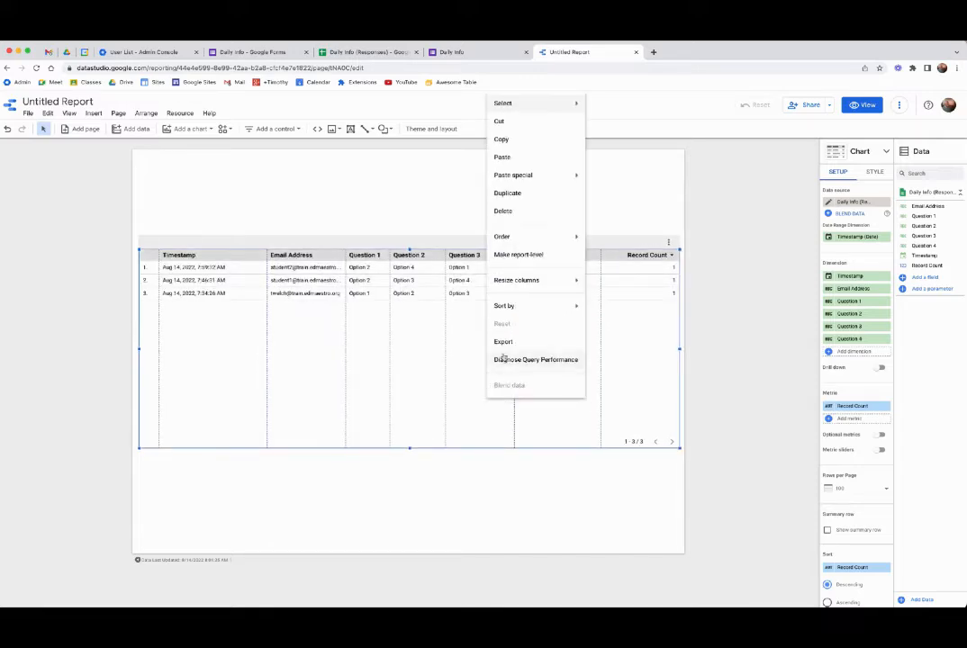
{"action": "mouse_move", "coordinate": [521, 282]}
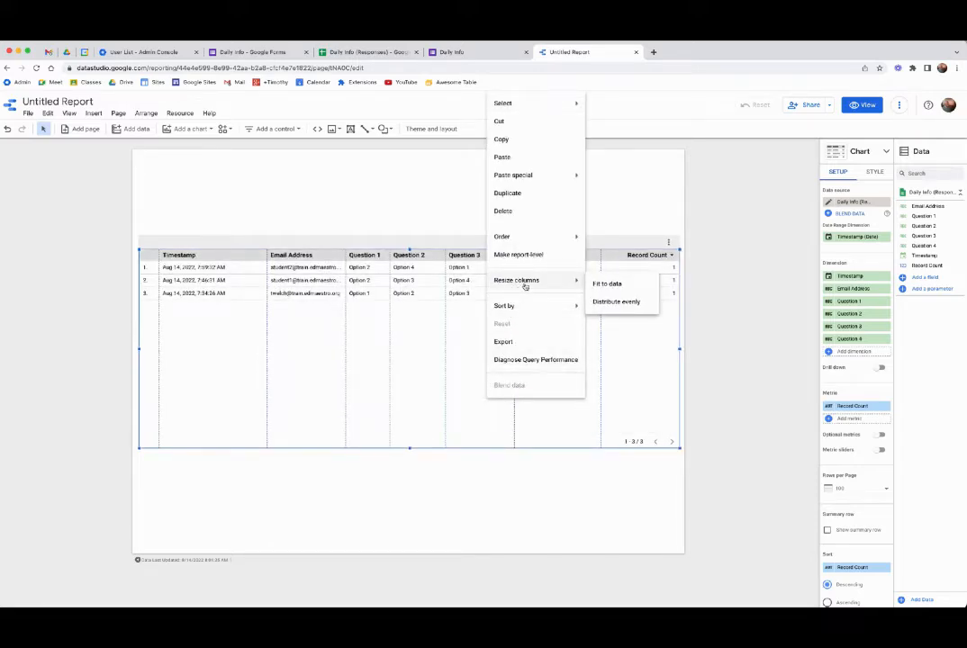
{"action": "left_click", "coordinate": [609, 301]}
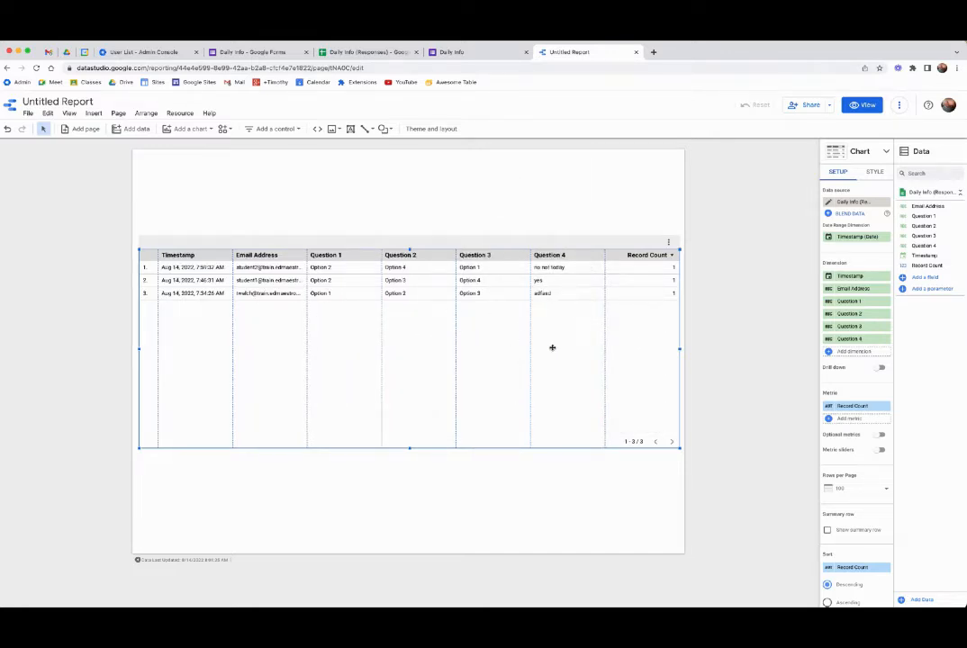
{"action": "left_click_drag", "start_coordinate": [510, 253], "coordinate": [513, 311]}
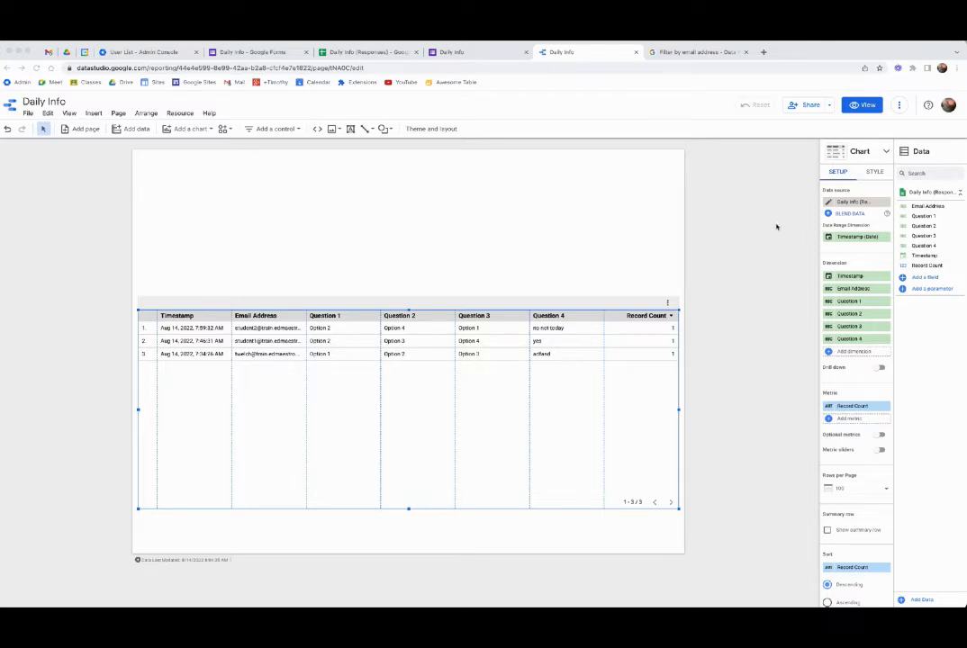
Filter the table's data source by viewer email using the Email Address field, and grant the report consent to use the account's email
{"action": "left_click", "coordinate": [582, 383]}
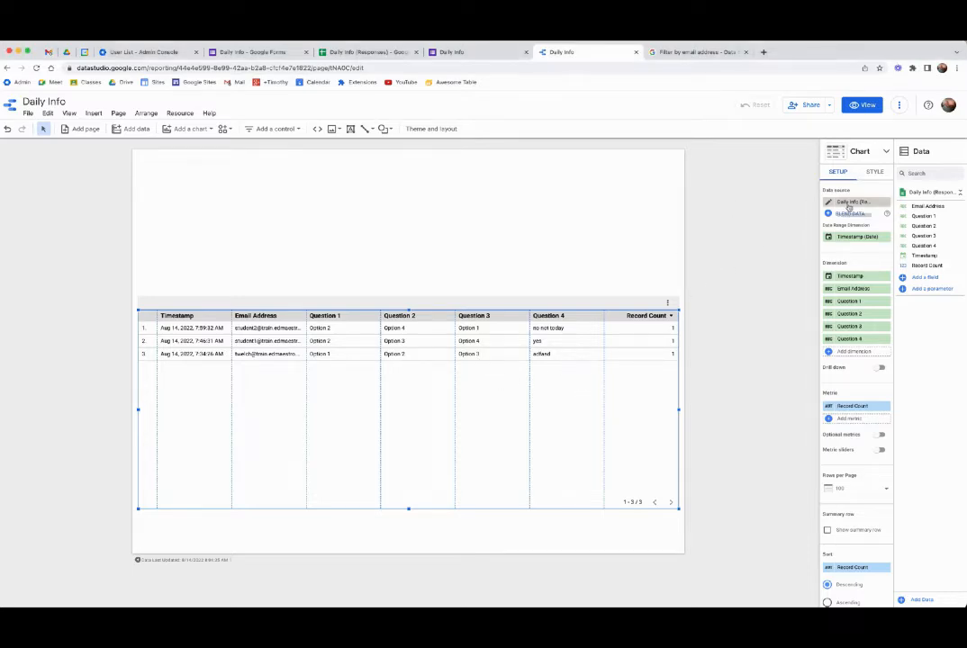
{"action": "left_click", "coordinate": [829, 205]}
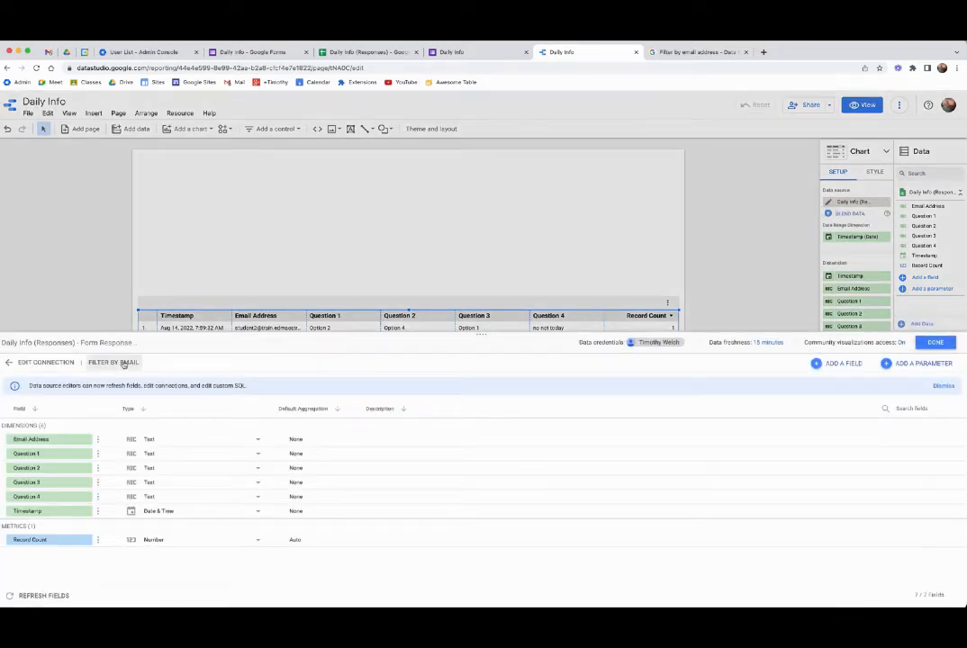
{"action": "left_click", "coordinate": [123, 363]}
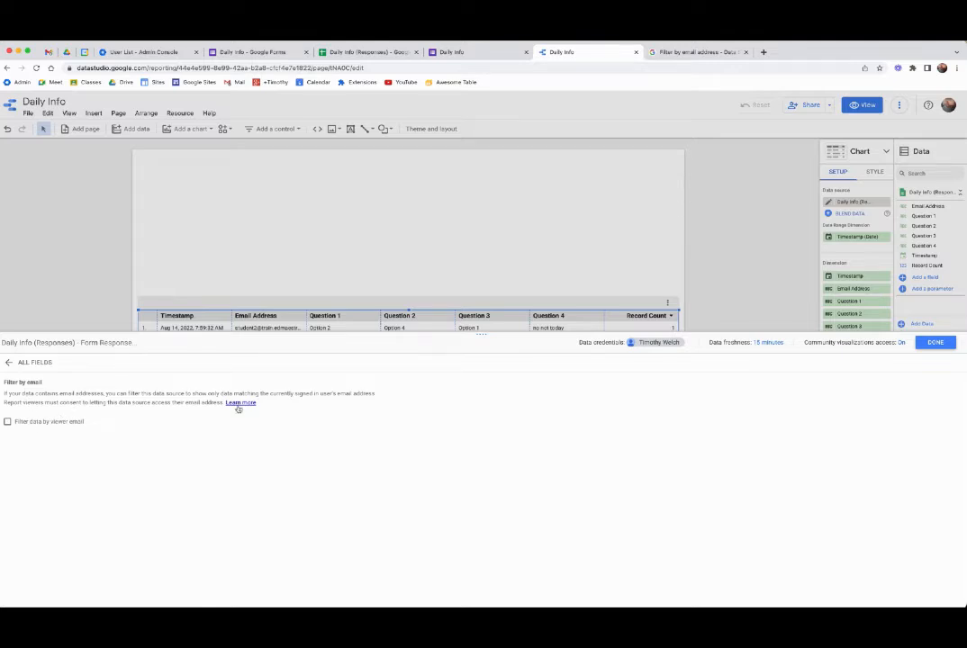
{"action": "left_click", "coordinate": [8, 422]}
{"action": "left_click", "coordinate": [43, 440]}
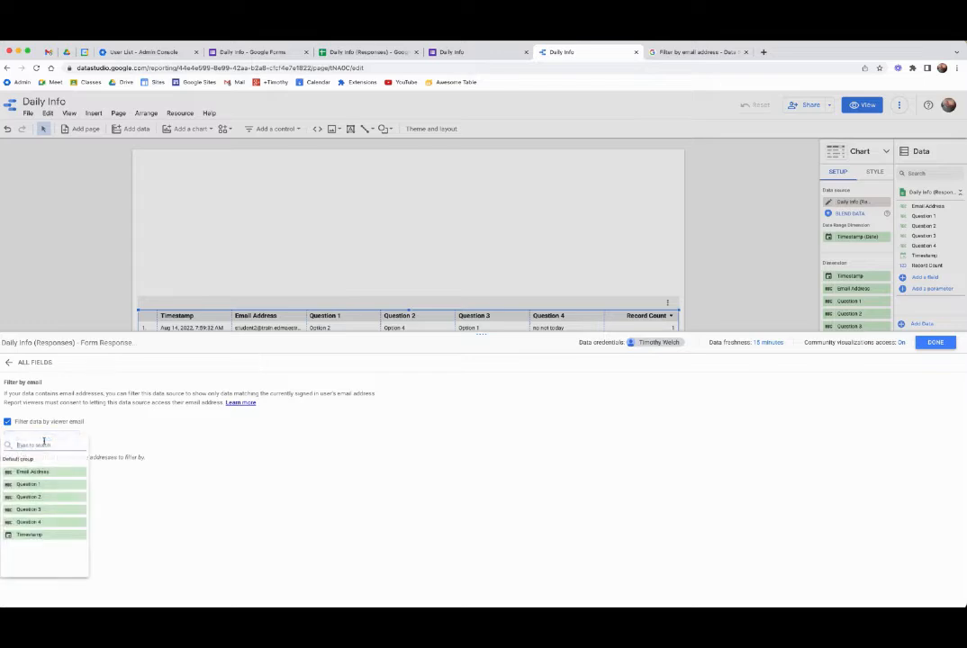
{"action": "left_click", "coordinate": [42, 473]}
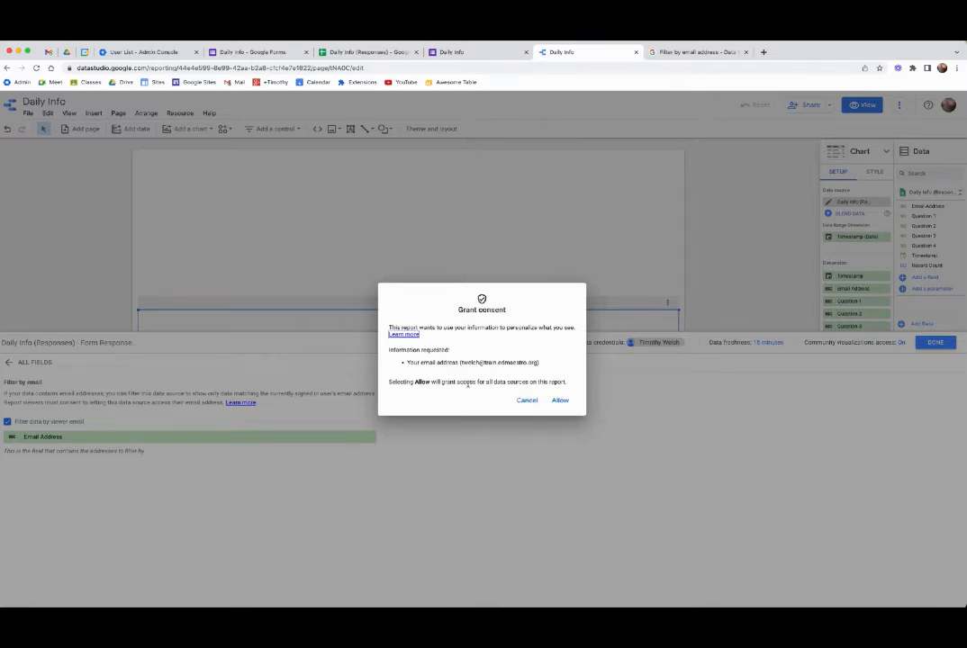
{"action": "left_click", "coordinate": [560, 402]}
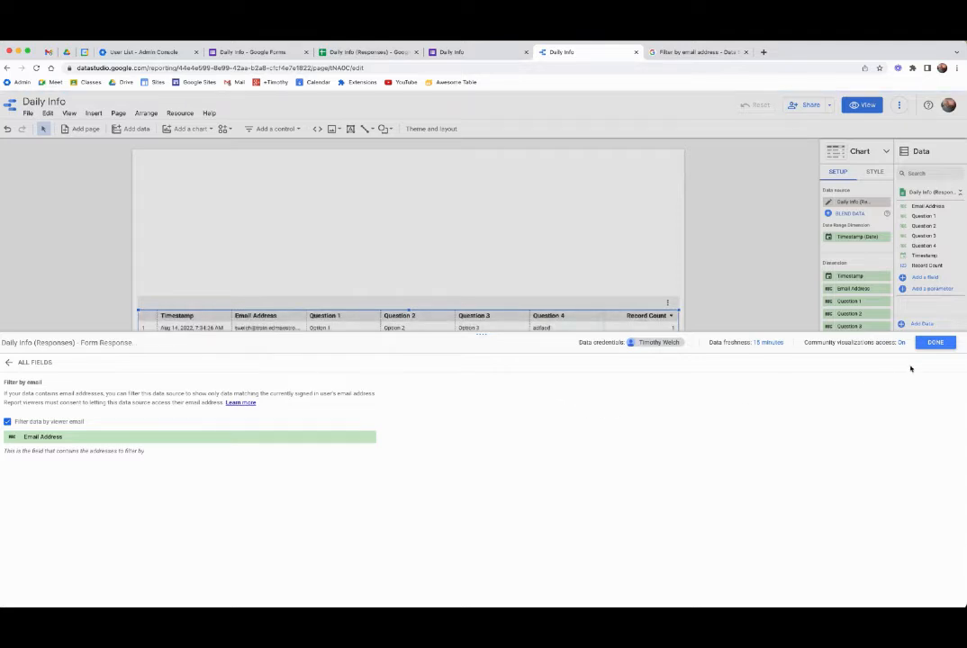
{"action": "left_click", "coordinate": [934, 343]}
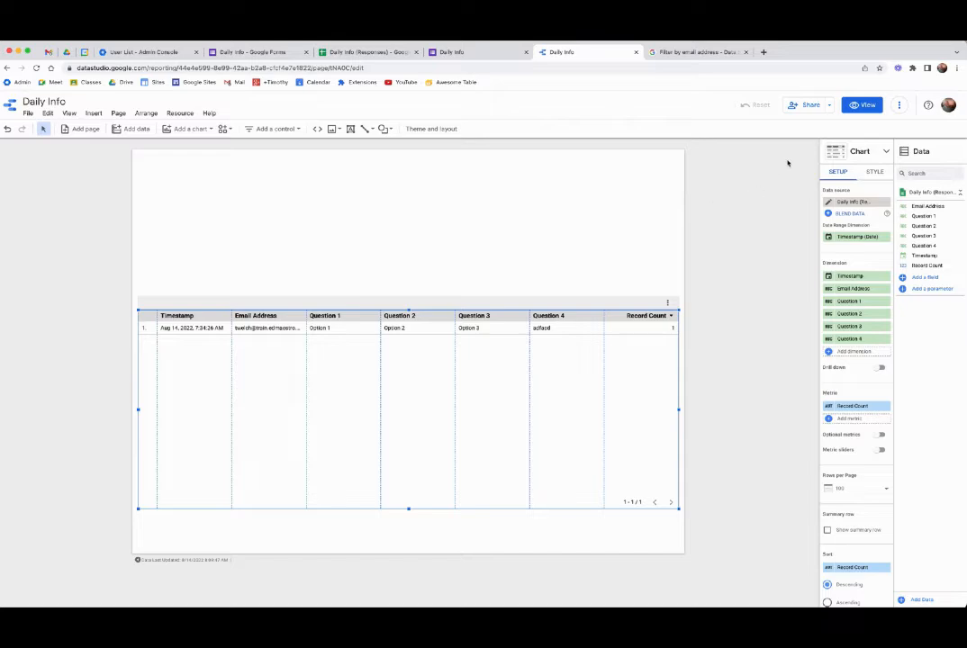
Set the report's link sharing to "Anyone in train.edmaestro.org with the link can view" and save it
{"action": "left_click", "coordinate": [831, 107]}
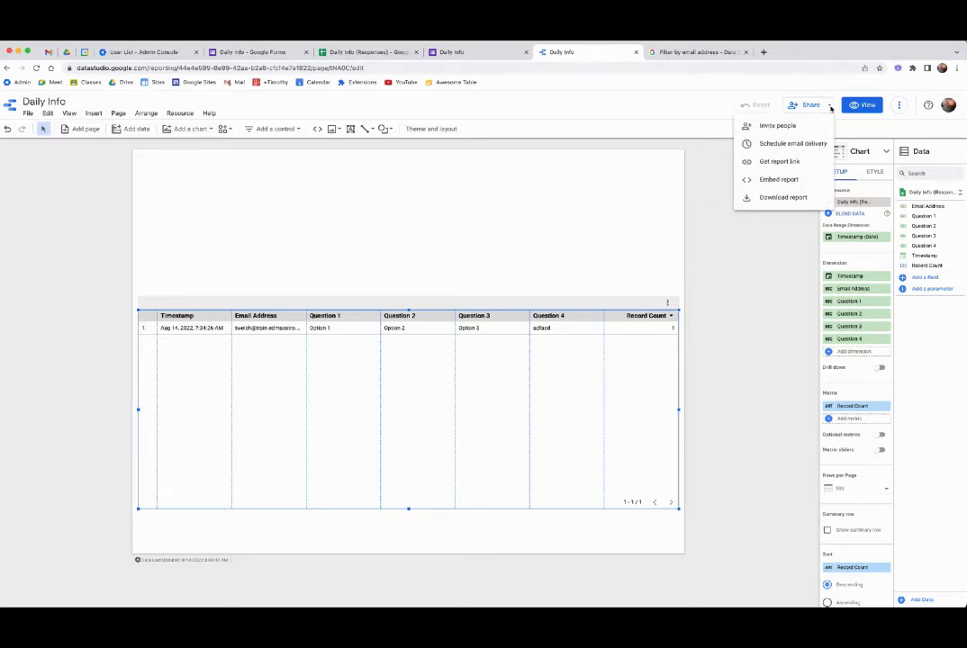
{"action": "left_click", "coordinate": [773, 126]}
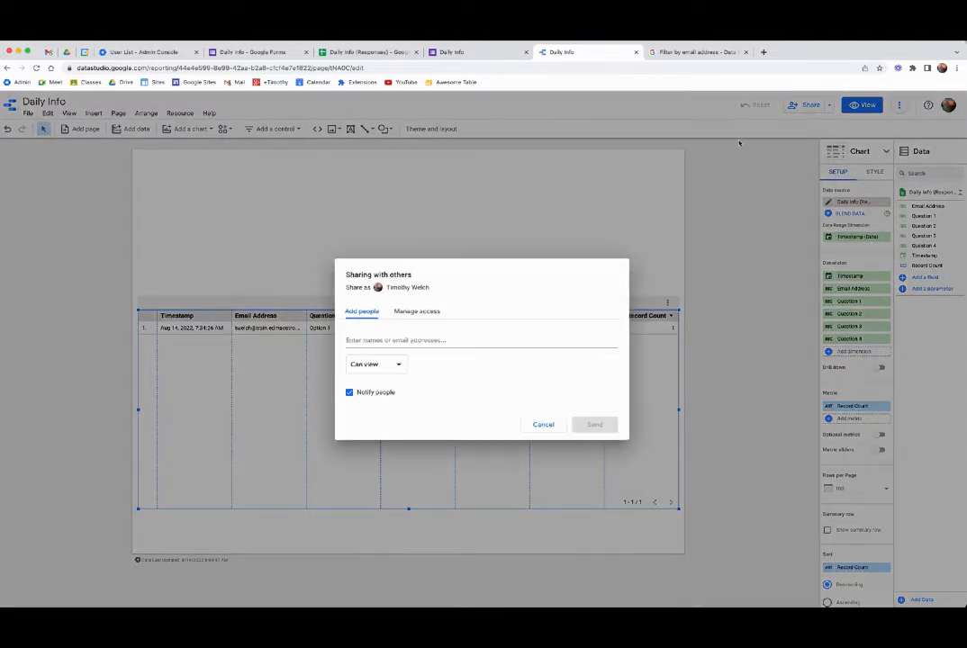
{"action": "left_click", "coordinate": [430, 314]}
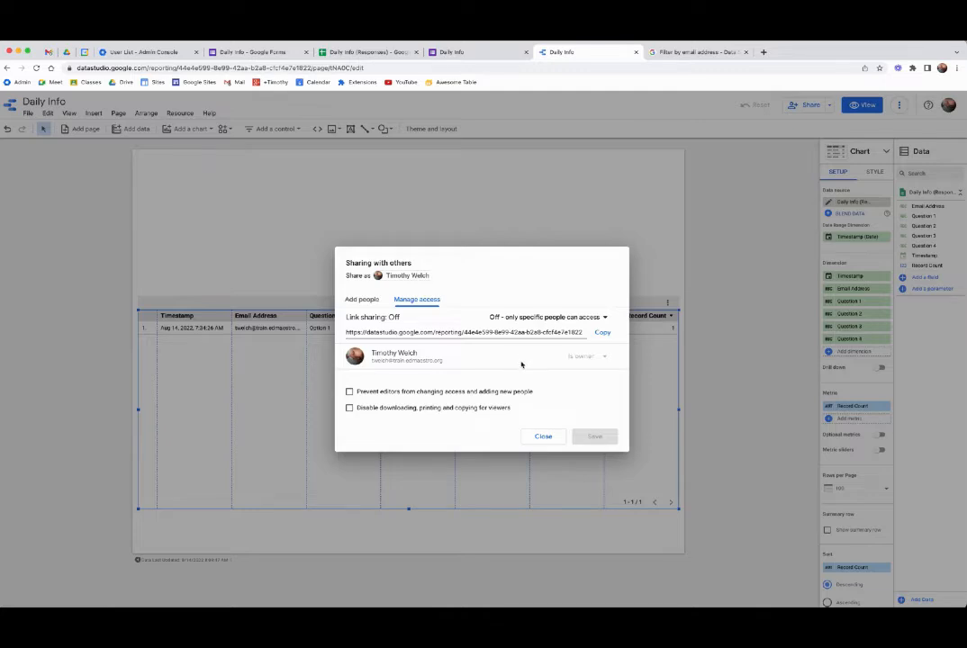
{"action": "left_click", "coordinate": [578, 318]}
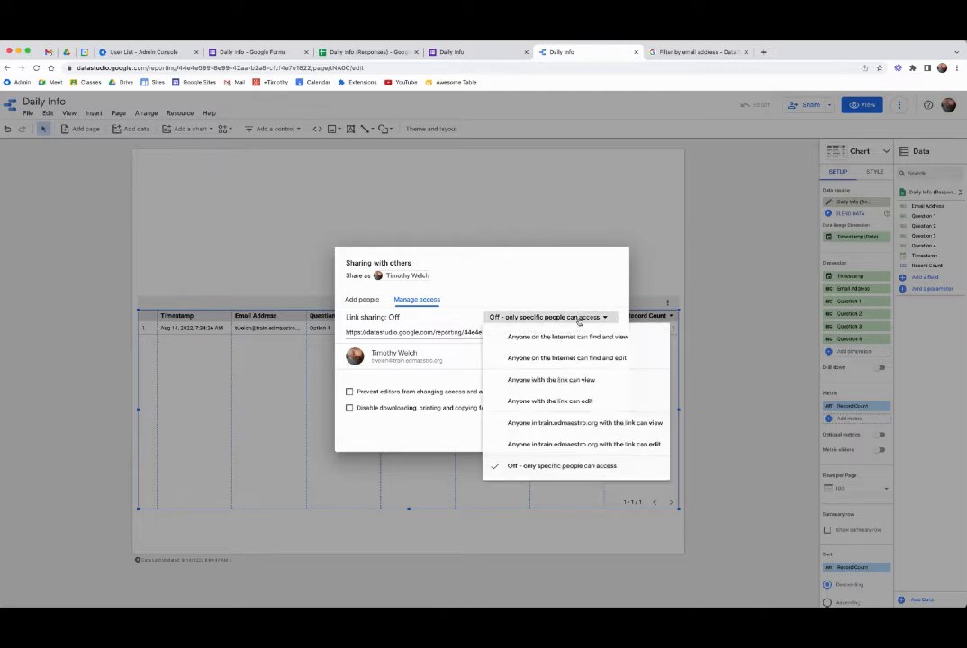
{"action": "left_click", "coordinate": [562, 427]}
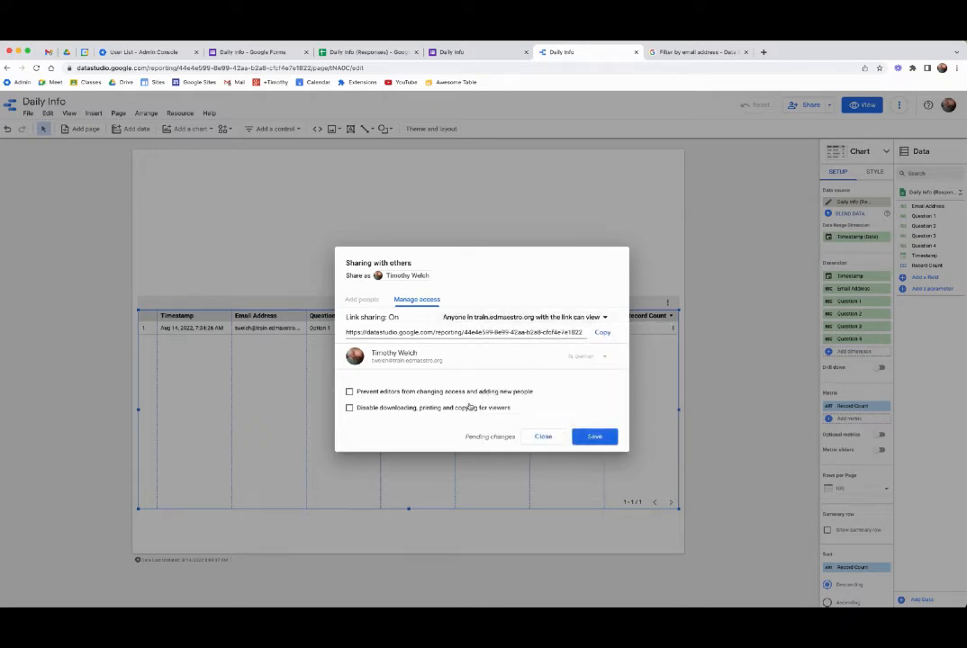
{"action": "left_click", "coordinate": [598, 438]}
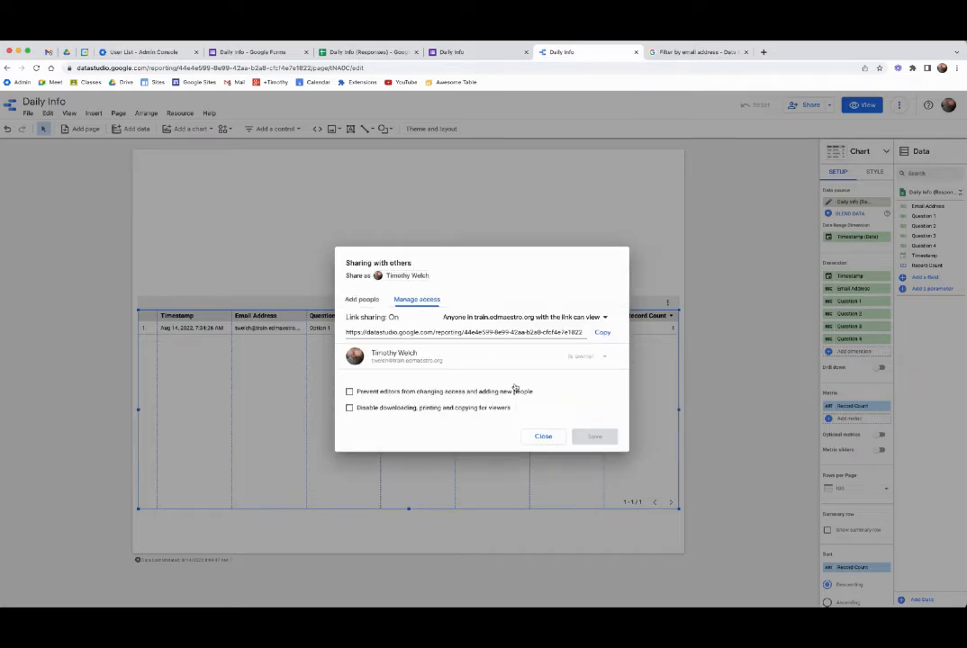
{"action": "left_click", "coordinate": [544, 436]}
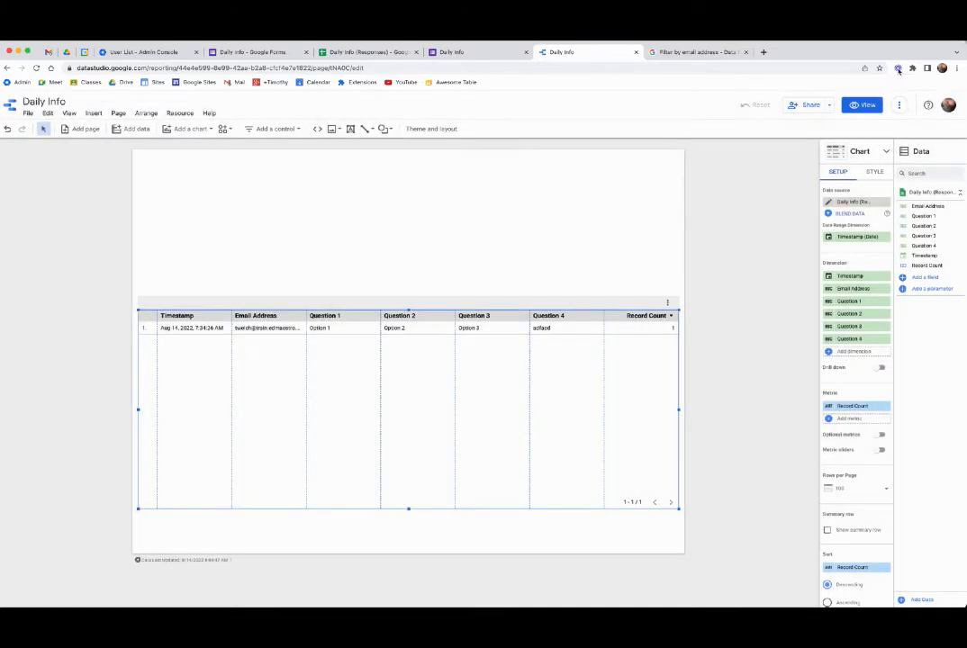
Get the link to the Daily Info report, copy it, and close the link dialog
{"action": "left_click", "coordinate": [829, 105]}
{"action": "left_click", "coordinate": [775, 162]}
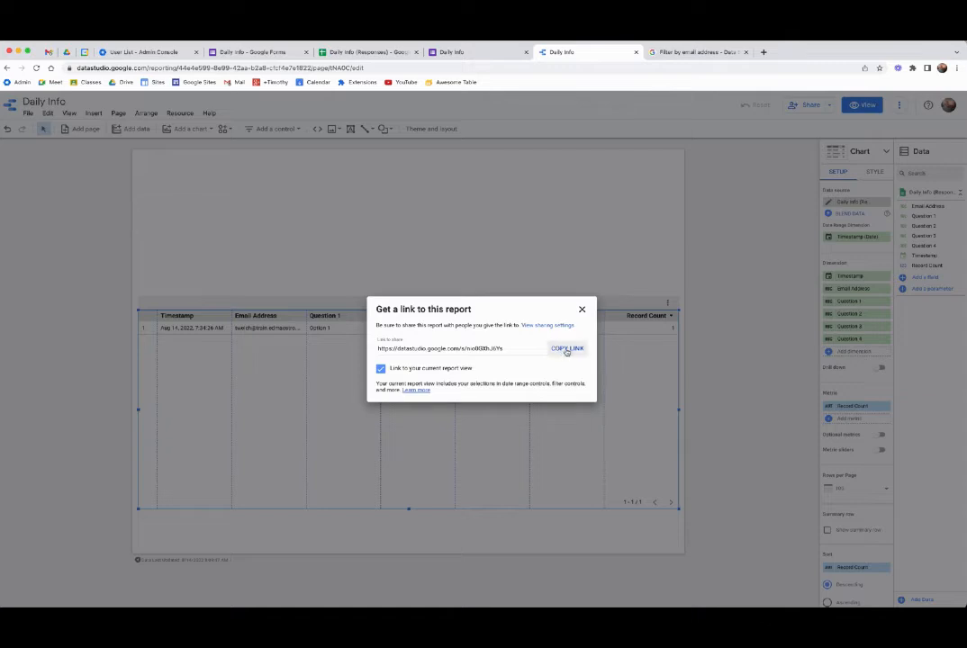
{"action": "left_click", "coordinate": [567, 351]}
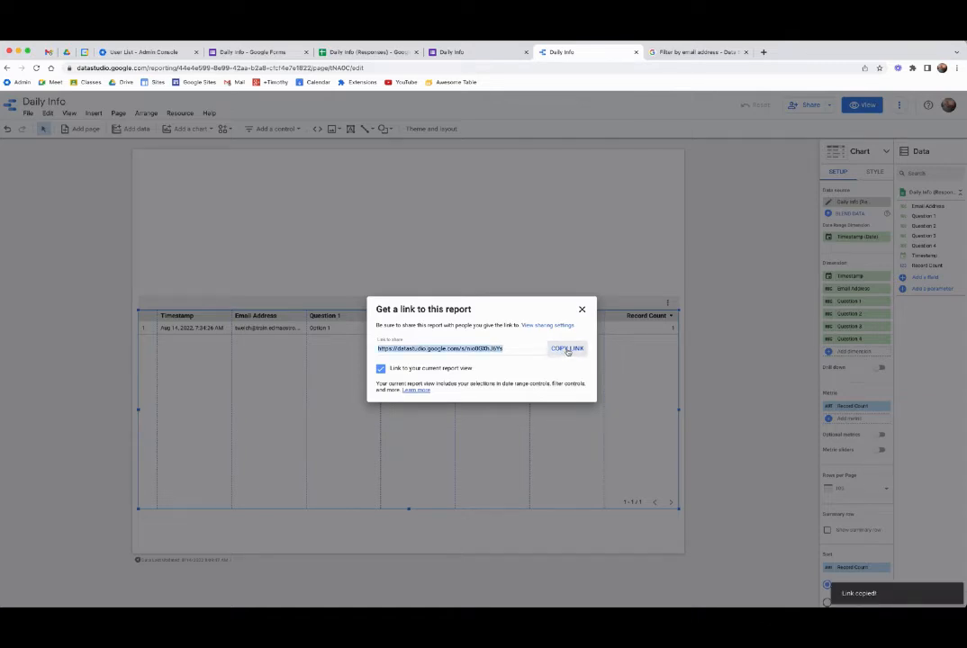
{"action": "left_click", "coordinate": [581, 311]}
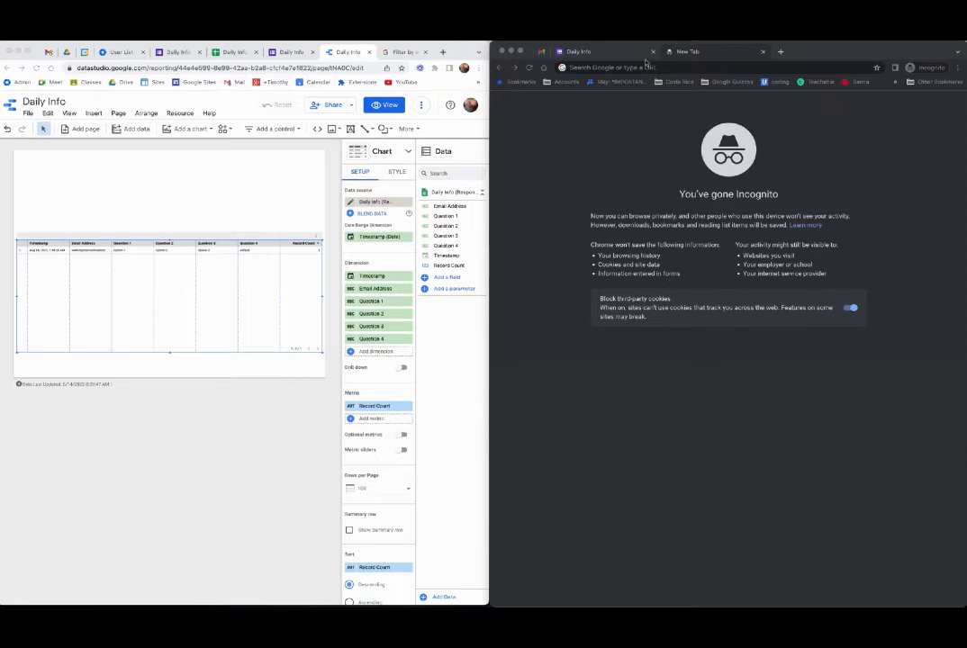
Open the copied report link in the incognito window and allow the report to use the student's email address
{"action": "left_click", "coordinate": [639, 68]}
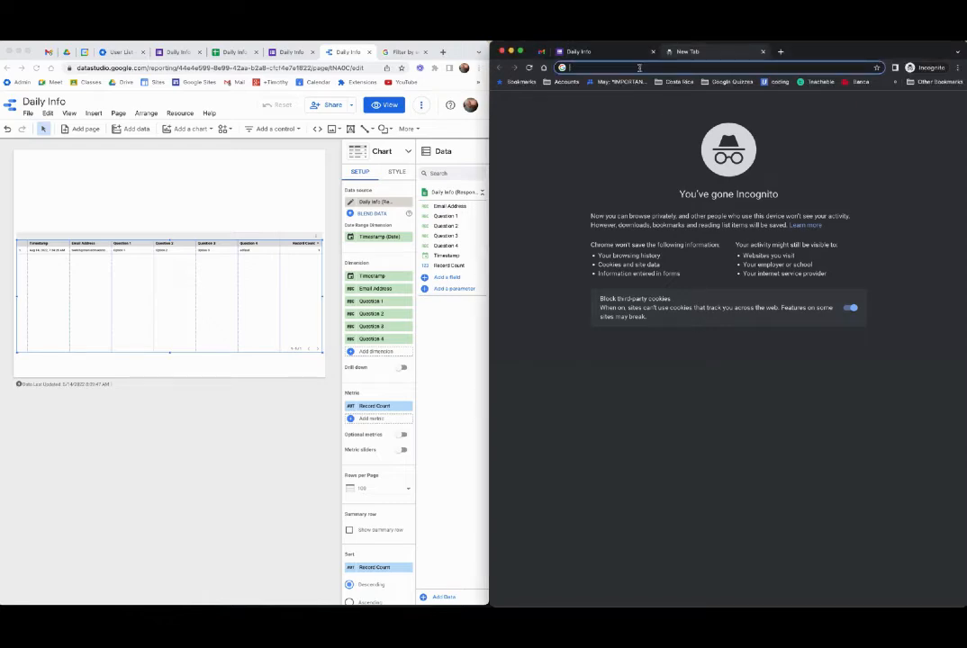
{"action": "key", "text": "super+v"}
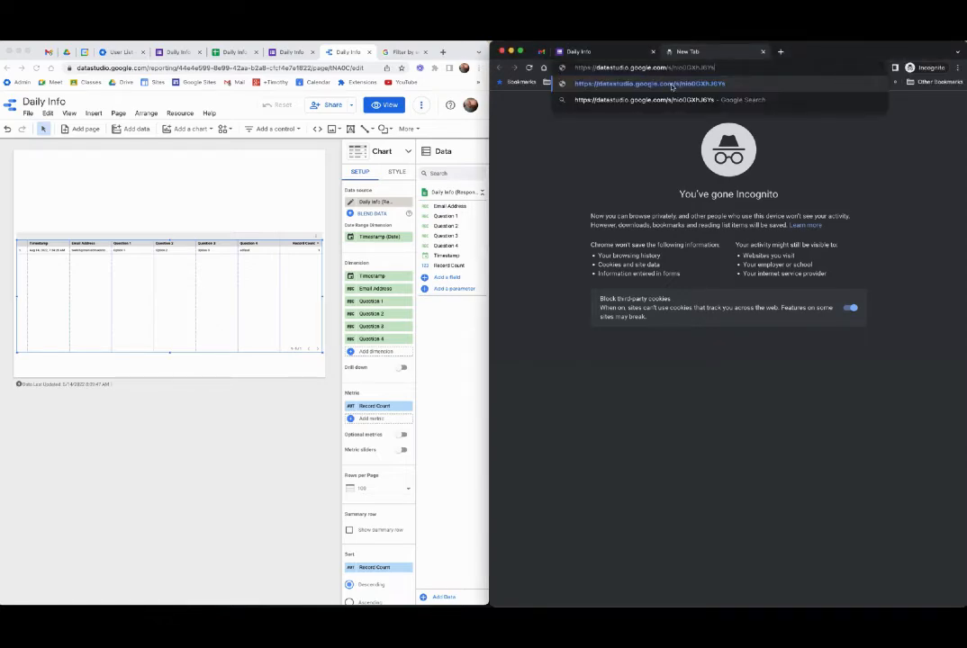
{"action": "left_click", "coordinate": [672, 84]}
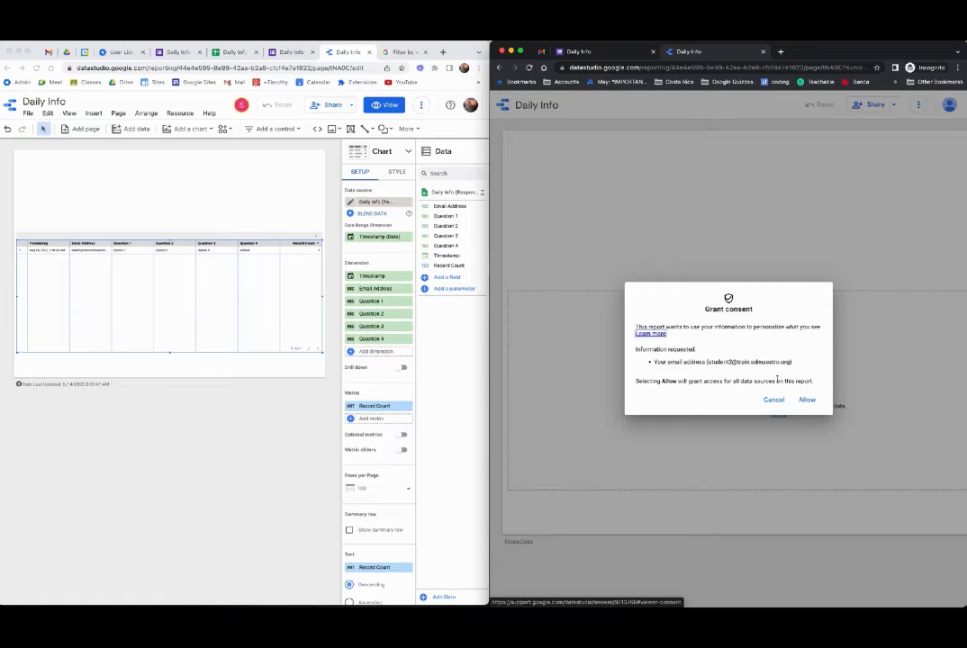
{"action": "left_click", "coordinate": [805, 400]}
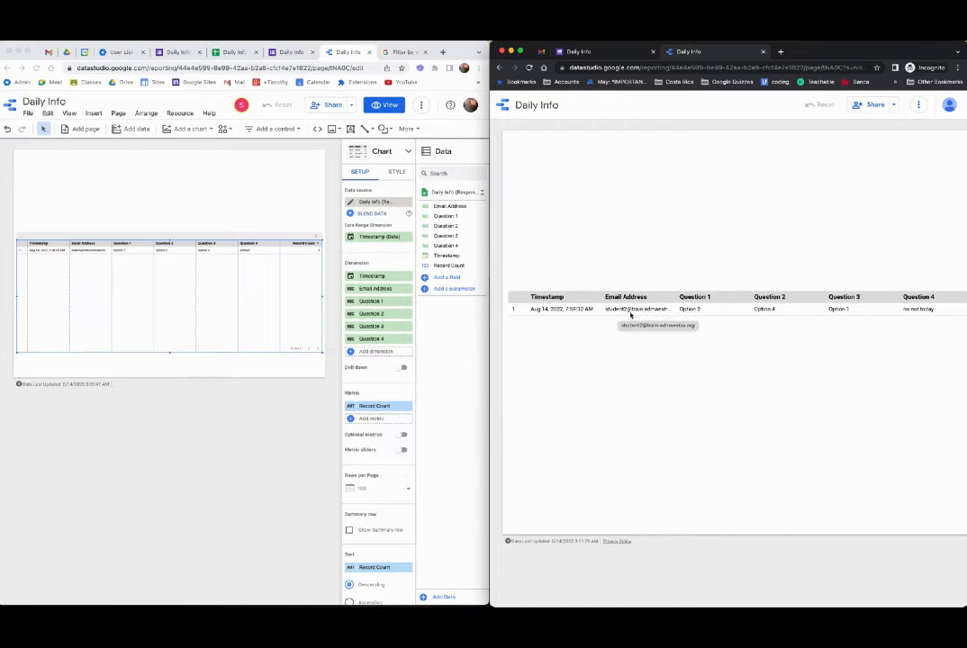
Show the owner's report in view mode and compare its rows with the Daily Info (Responses) spreadsheet
{"action": "left_click", "coordinate": [387, 105]}
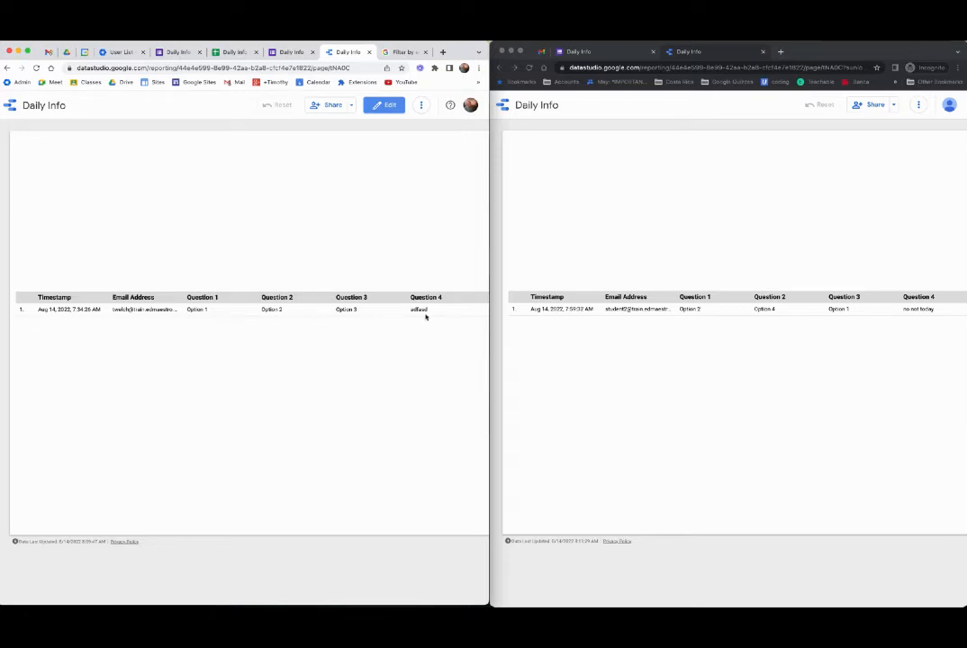
{"action": "left_click", "coordinate": [236, 52]}
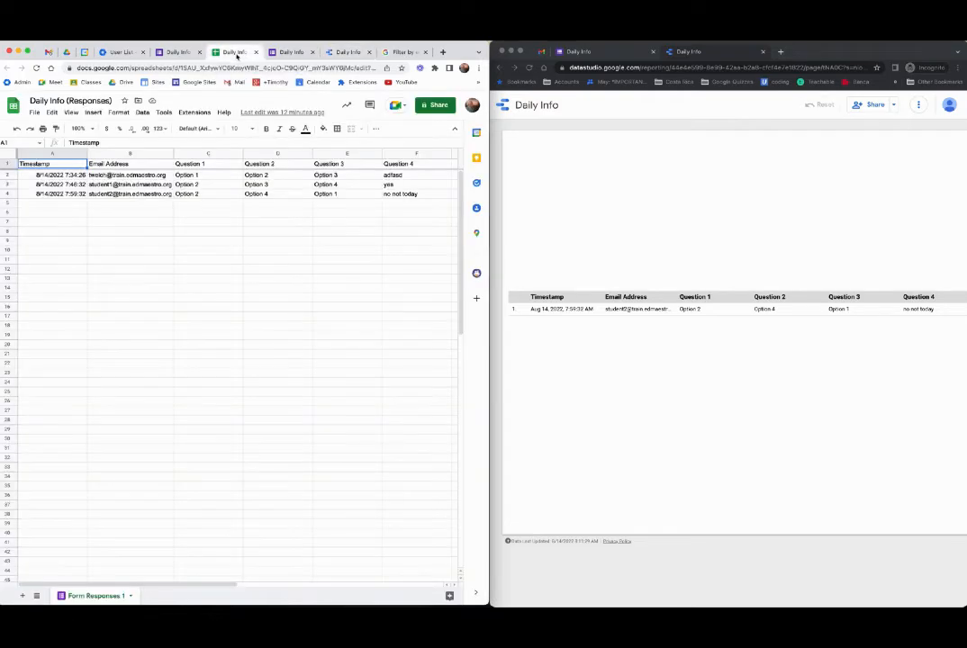
Submit another Daily Info response from the owner's account with Option 2, Option 3, Option 3 and "dfasdf" for Question 4
{"action": "left_click", "coordinate": [293, 54]}
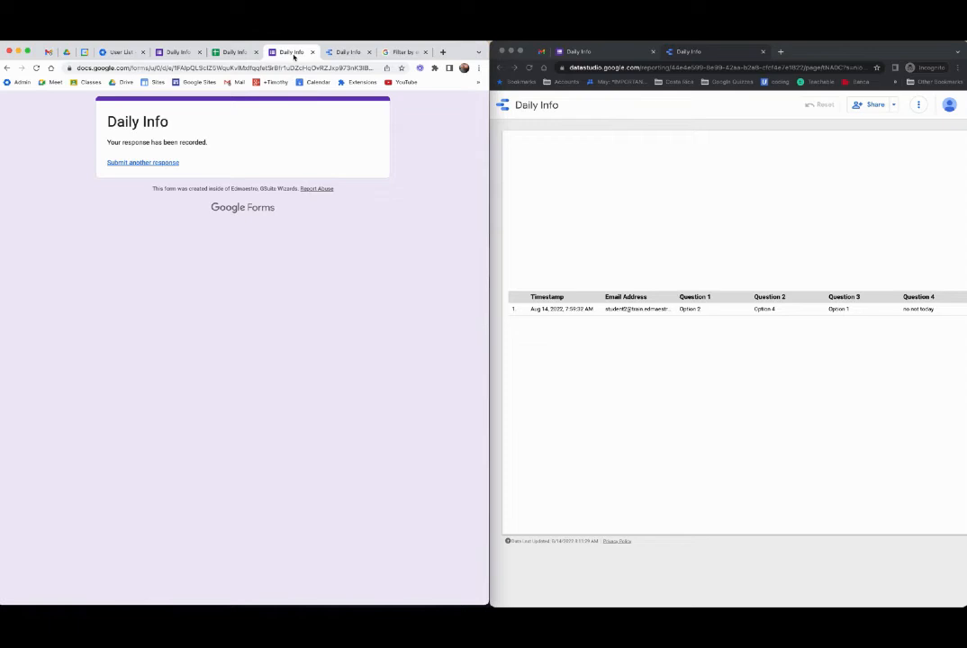
{"action": "left_click", "coordinate": [149, 162]}
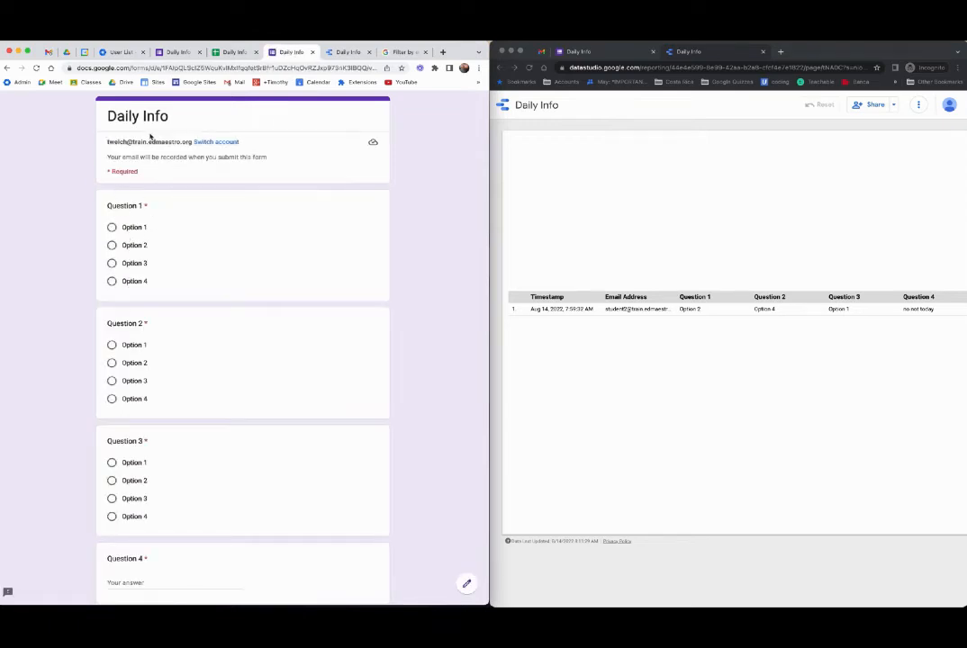
{"action": "left_click", "coordinate": [112, 245]}
{"action": "left_click", "coordinate": [112, 380]}
{"action": "left_click", "coordinate": [112, 499]}
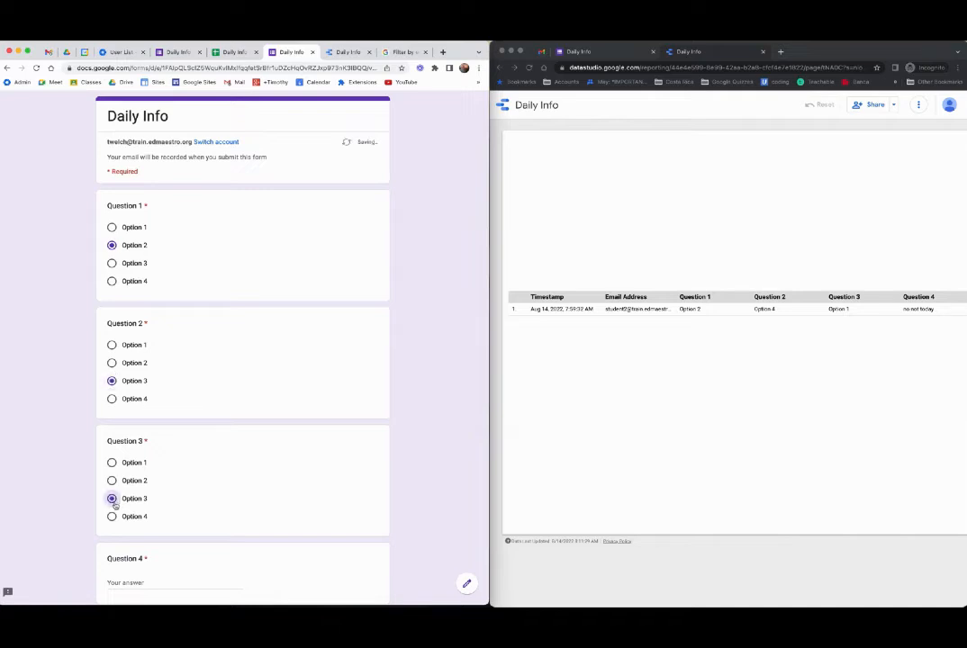
{"action": "left_click", "coordinate": [181, 584]}
{"action": "type", "text": "dfasdf"}
{"action": "scroll", "coordinate": [249, 587], "scroll_direction": "down", "scroll_amount": 2}
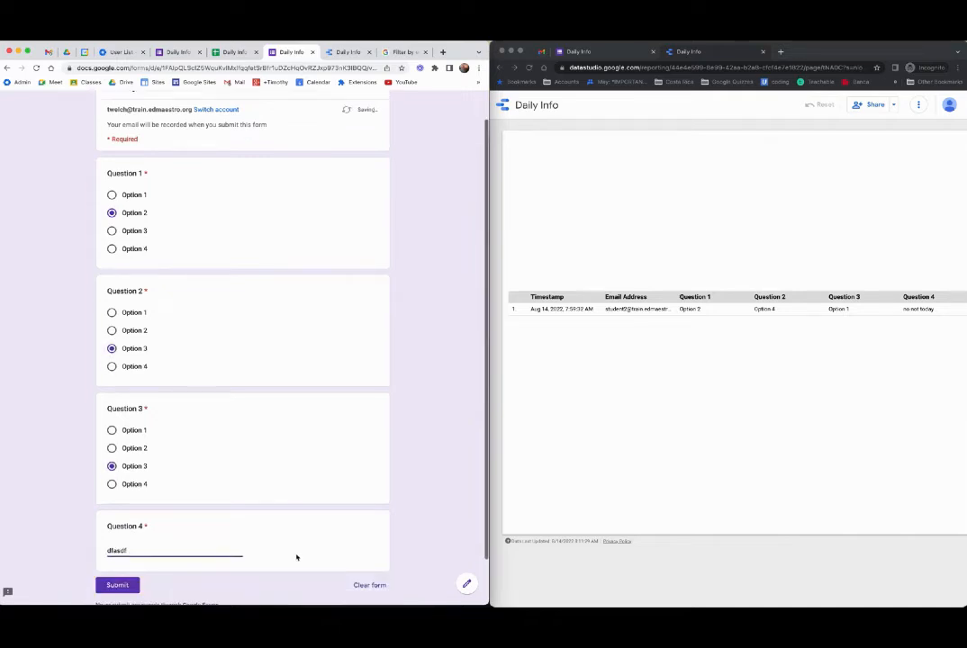
{"action": "left_click", "coordinate": [122, 533]}
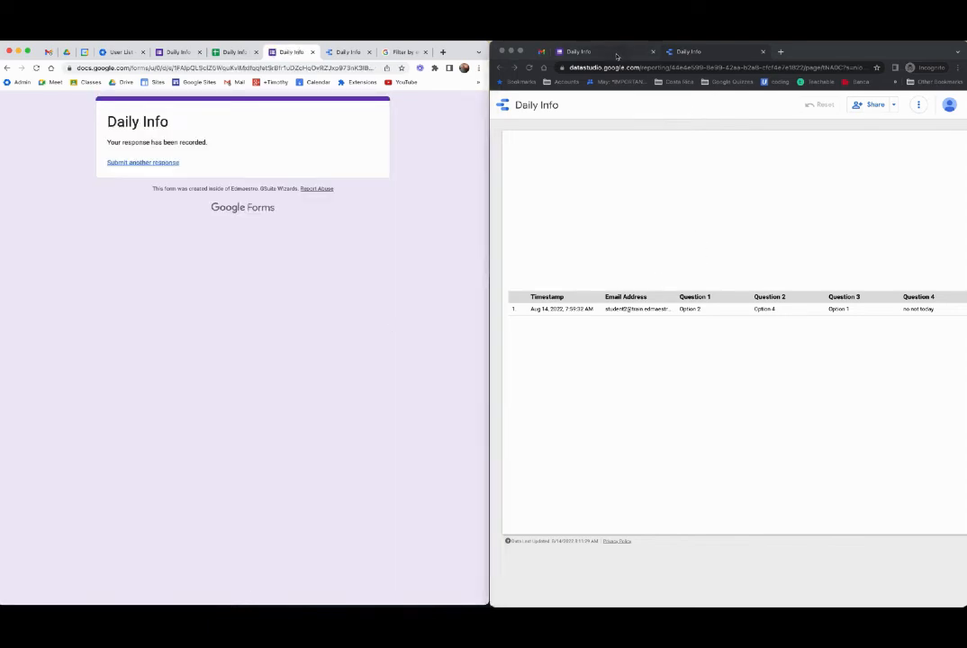
Submit another Daily Info response from the student's incognito session with Option 2, Option 1, Option 1 and "adsfads" for Question 4
{"action": "left_click", "coordinate": [577, 51]}
{"action": "left_click", "coordinate": [630, 170]}
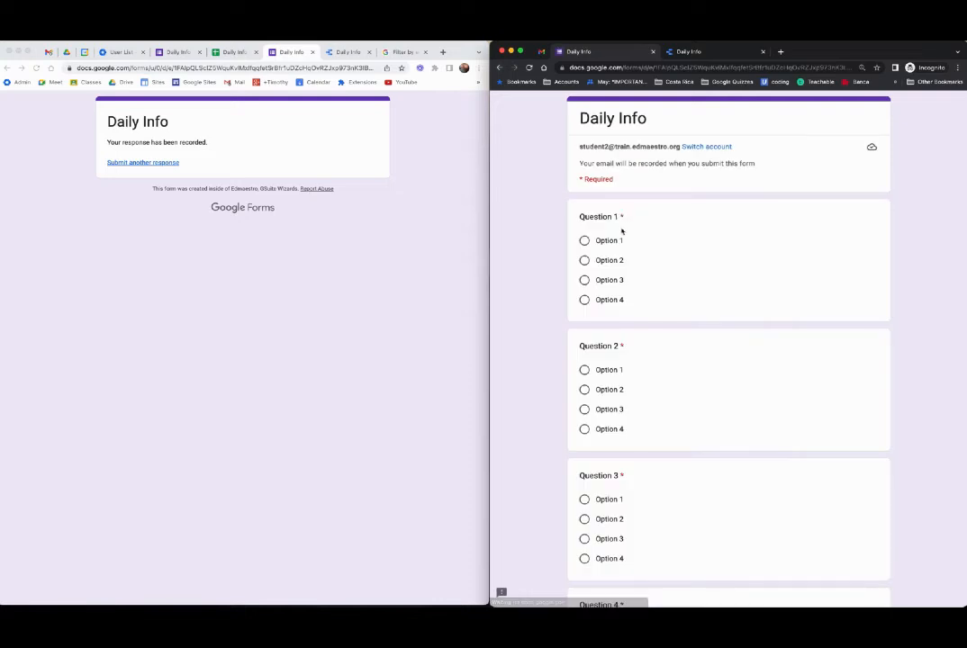
{"action": "left_click", "coordinate": [586, 261]}
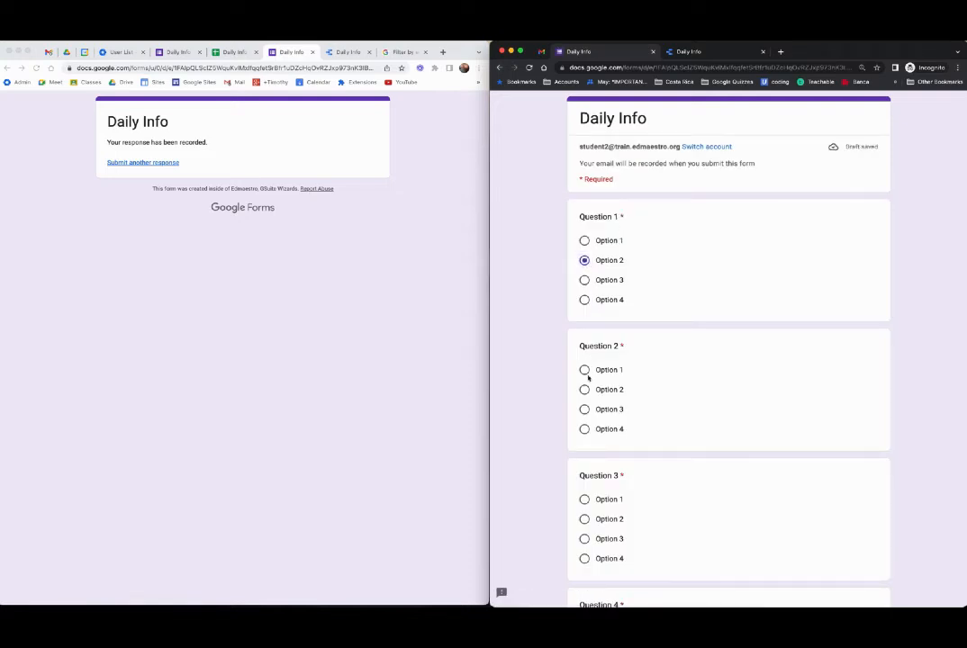
{"action": "left_click", "coordinate": [585, 370]}
{"action": "left_click", "coordinate": [585, 499]}
{"action": "scroll", "coordinate": [648, 495], "scroll_direction": "down", "scroll_amount": 3}
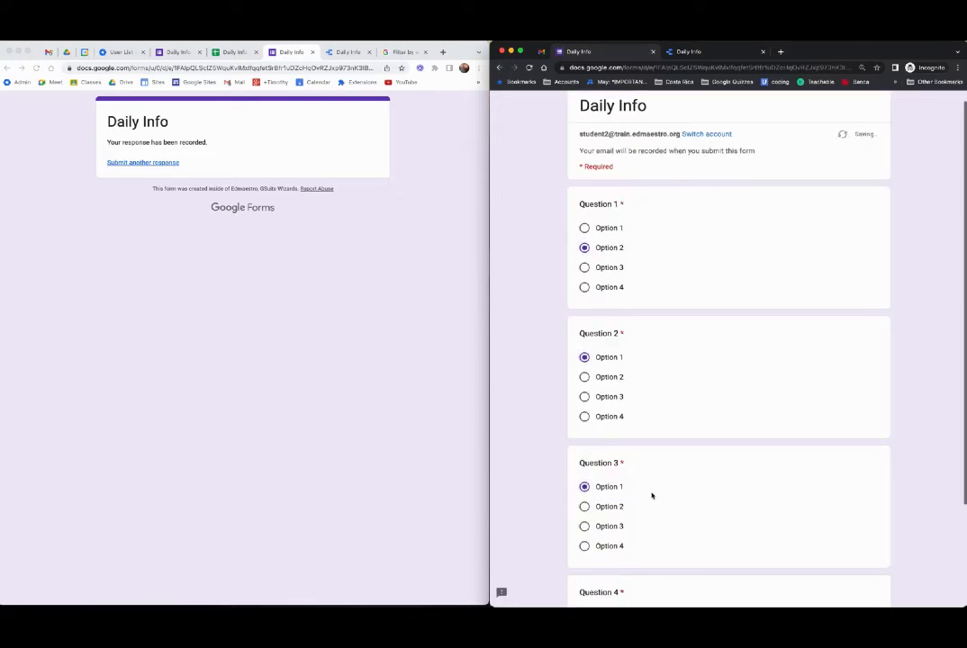
{"action": "left_click", "coordinate": [603, 488]}
{"action": "type", "text": "adsfads"}
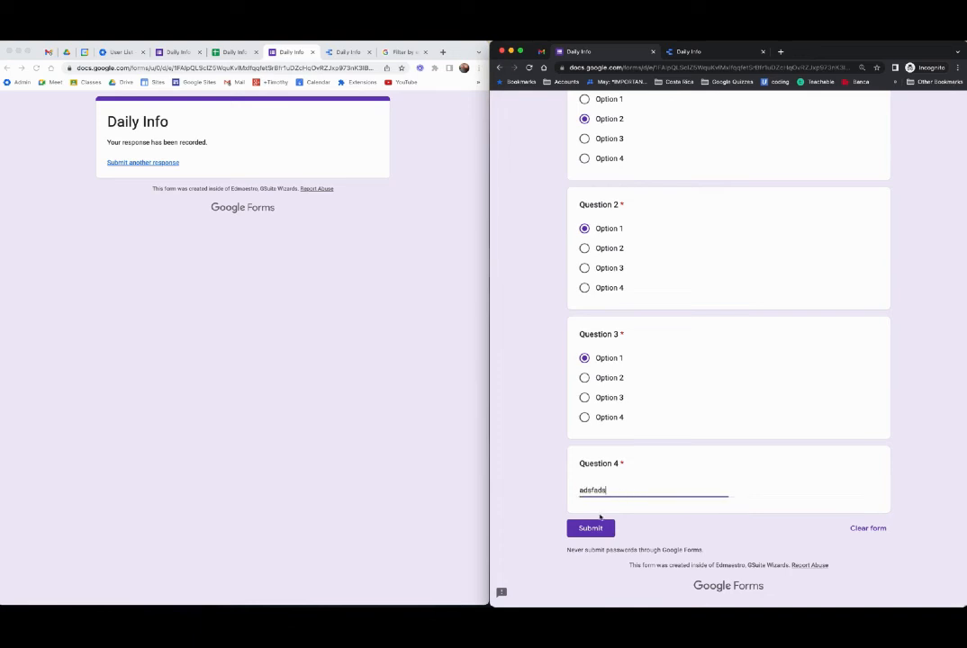
{"action": "left_click", "coordinate": [590, 528]}
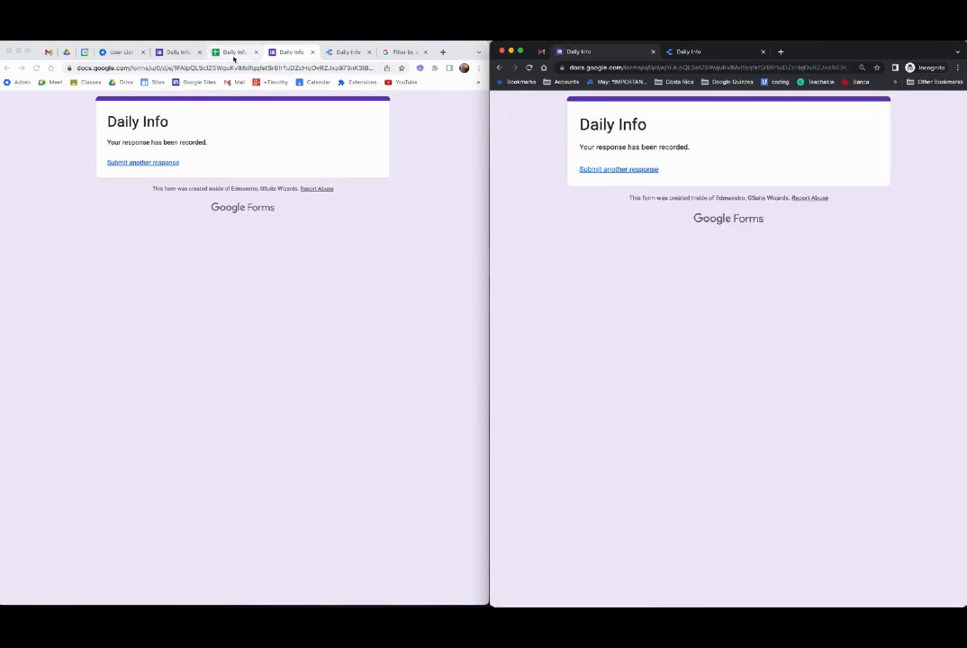
Check the new submissions in the responses spreadsheet and refresh the data in the owner's report
{"action": "left_click", "coordinate": [231, 53]}
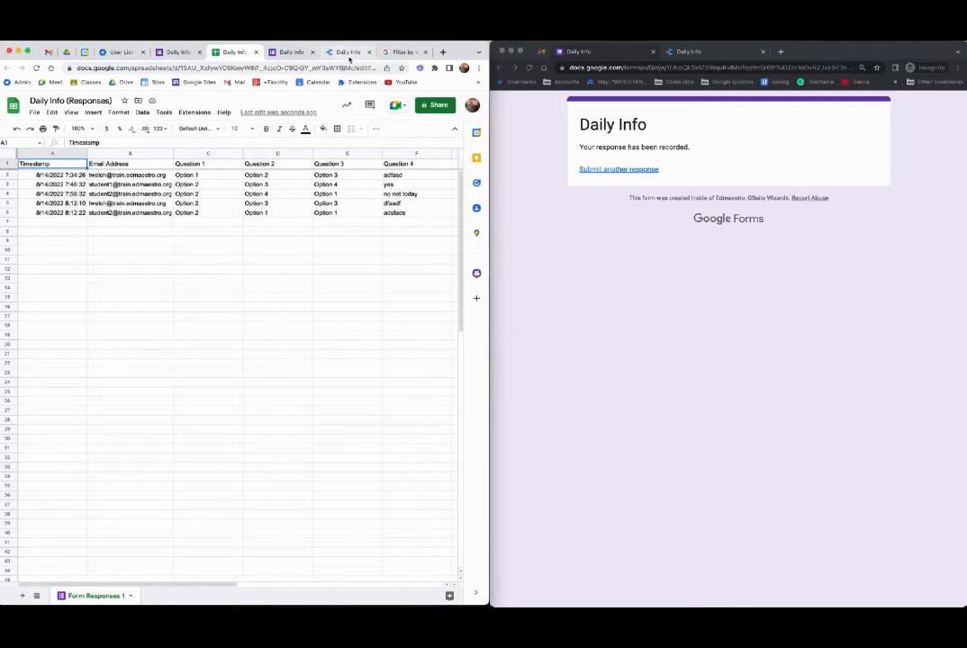
{"action": "left_click", "coordinate": [348, 53]}
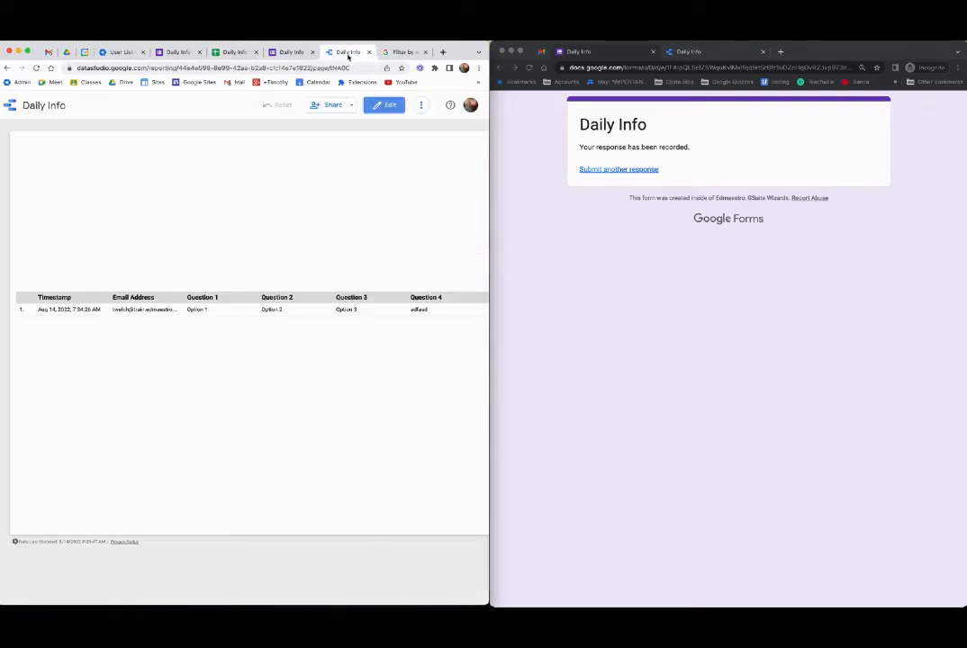
{"action": "left_click", "coordinate": [421, 105]}
{"action": "left_click", "coordinate": [425, 126]}
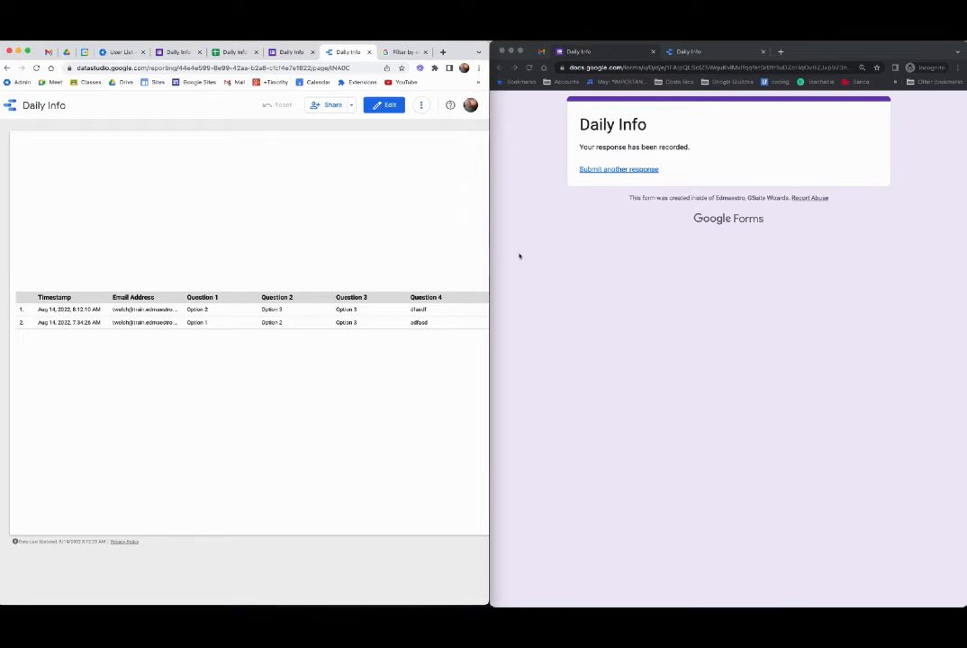
Return to the student's report in the incognito window and bring its data up to date with the new submission
{"action": "left_click", "coordinate": [586, 237]}
{"action": "left_click", "coordinate": [700, 54]}
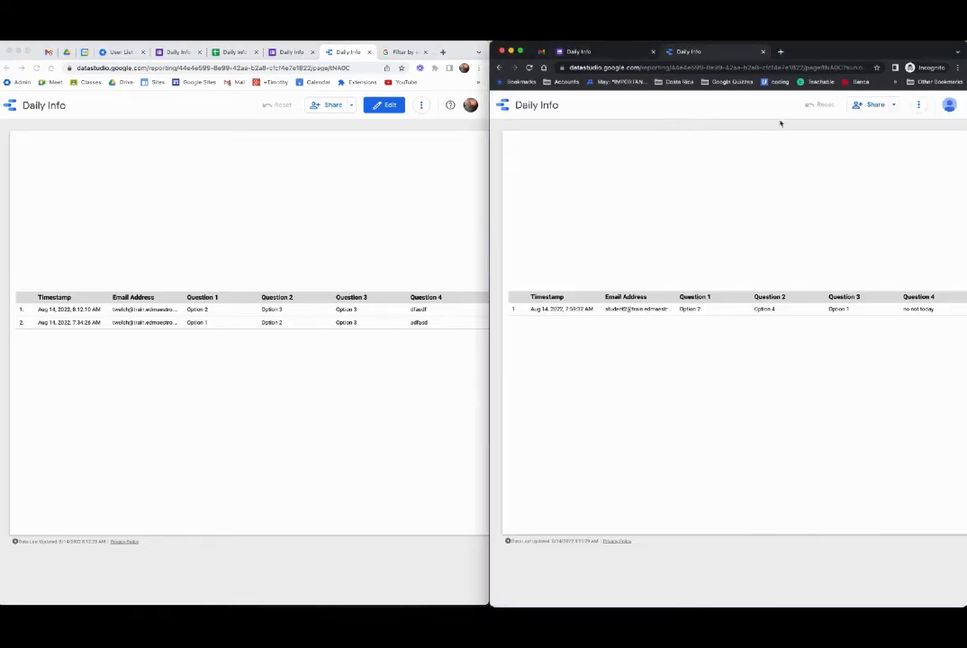
{"action": "left_click", "coordinate": [918, 105]}
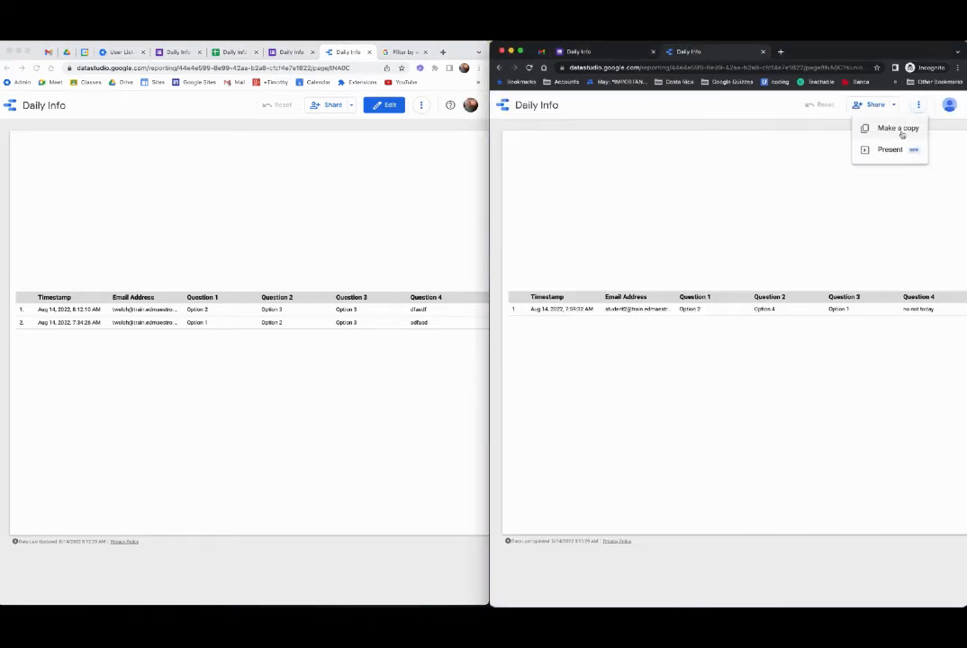
{"action": "left_click", "coordinate": [918, 104]}
{"action": "left_click", "coordinate": [919, 104]}
{"action": "left_click", "coordinate": [798, 200]}
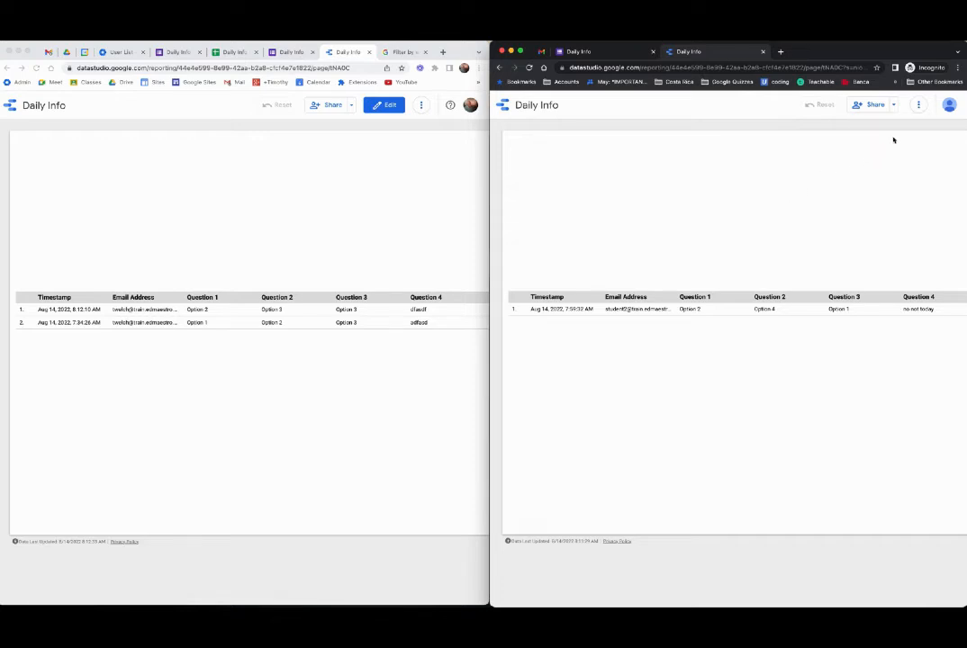
{"action": "left_click", "coordinate": [919, 104]}
{"action": "left_click", "coordinate": [878, 147]}
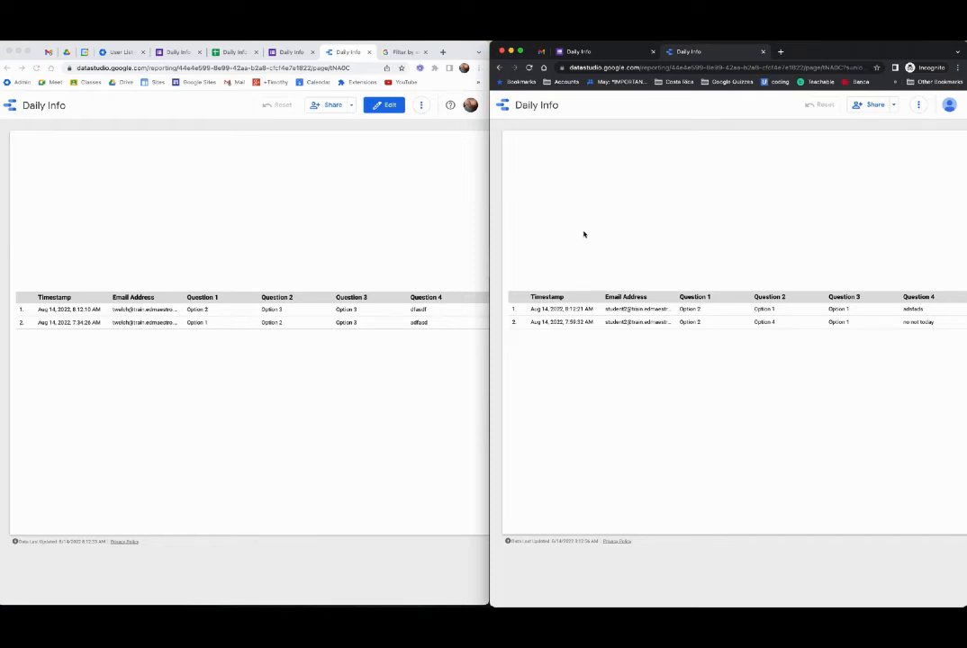
Compare the rows shown in the owner's and student's reports with all submissions in the responses spreadsheet
{"action": "scroll", "coordinate": [560, 231], "scroll_direction": "right", "scroll_amount": 1}
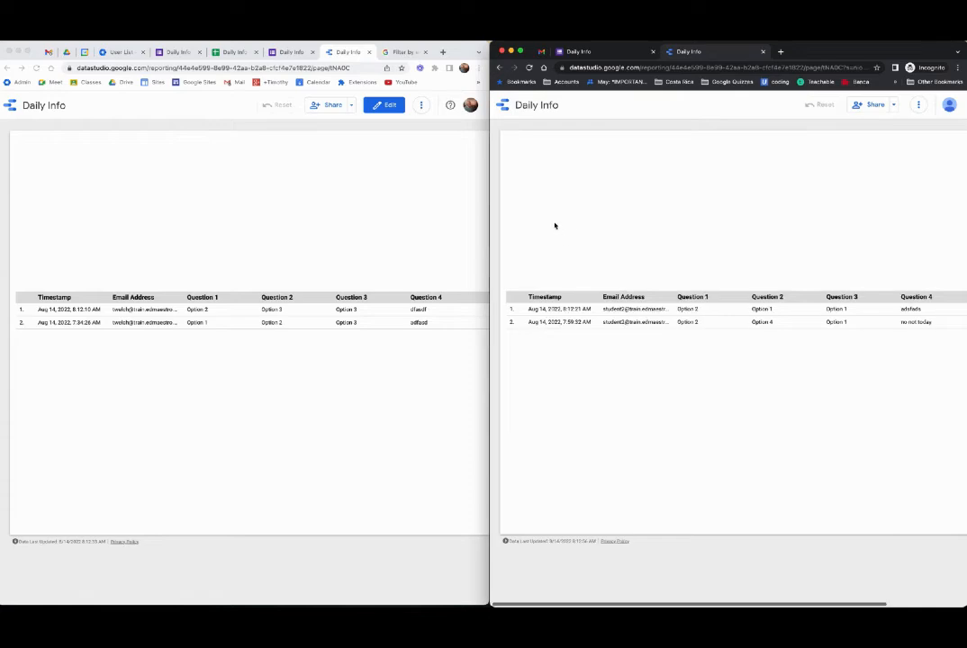
{"action": "scroll", "coordinate": [566, 226], "scroll_direction": "left", "scroll_amount": 1}
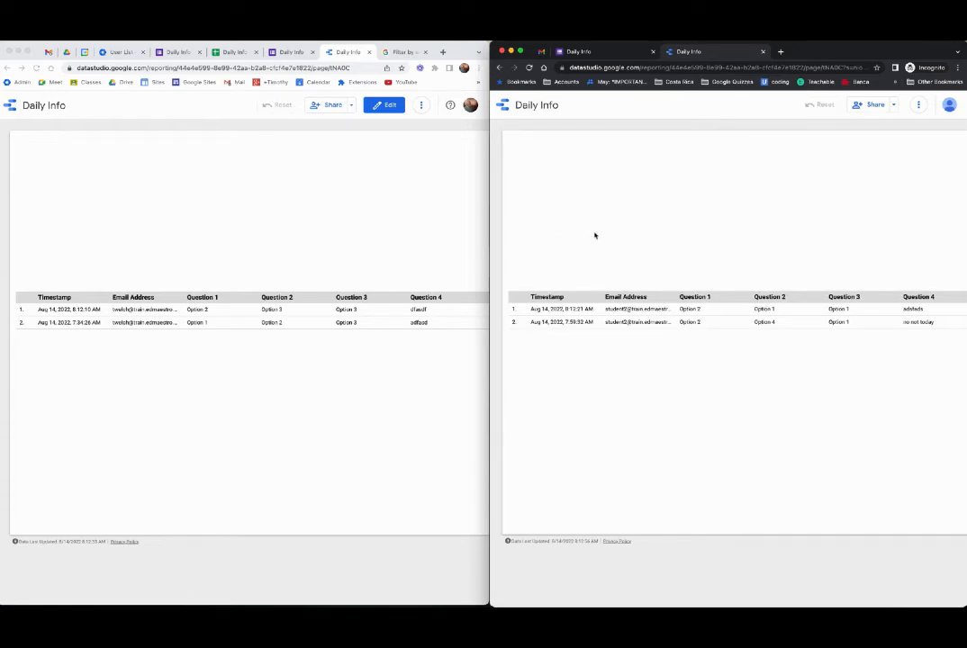
{"action": "left_click", "coordinate": [234, 54]}
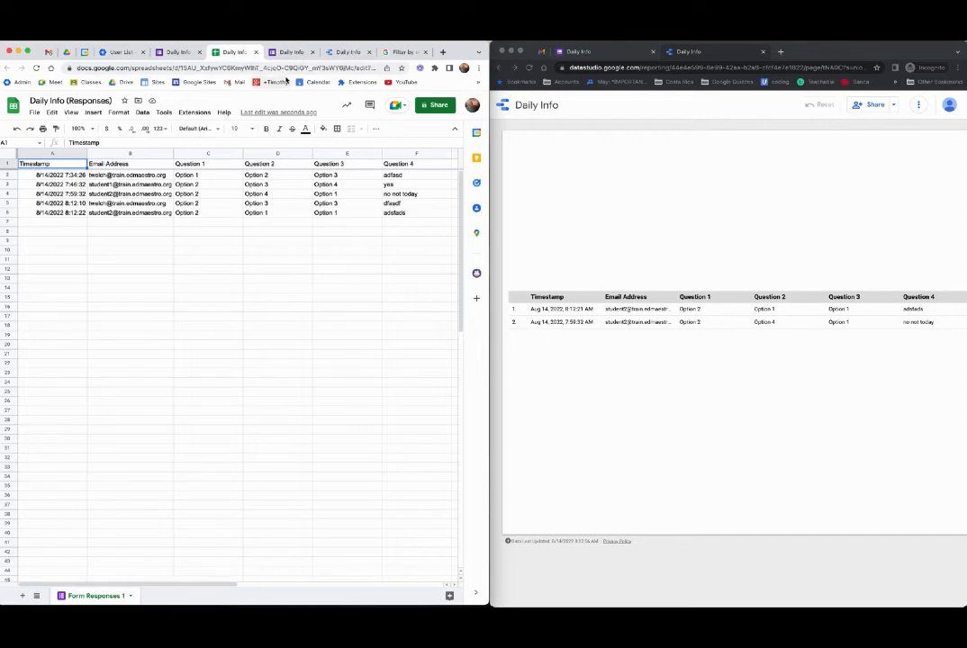
{"action": "left_click", "coordinate": [346, 53]}
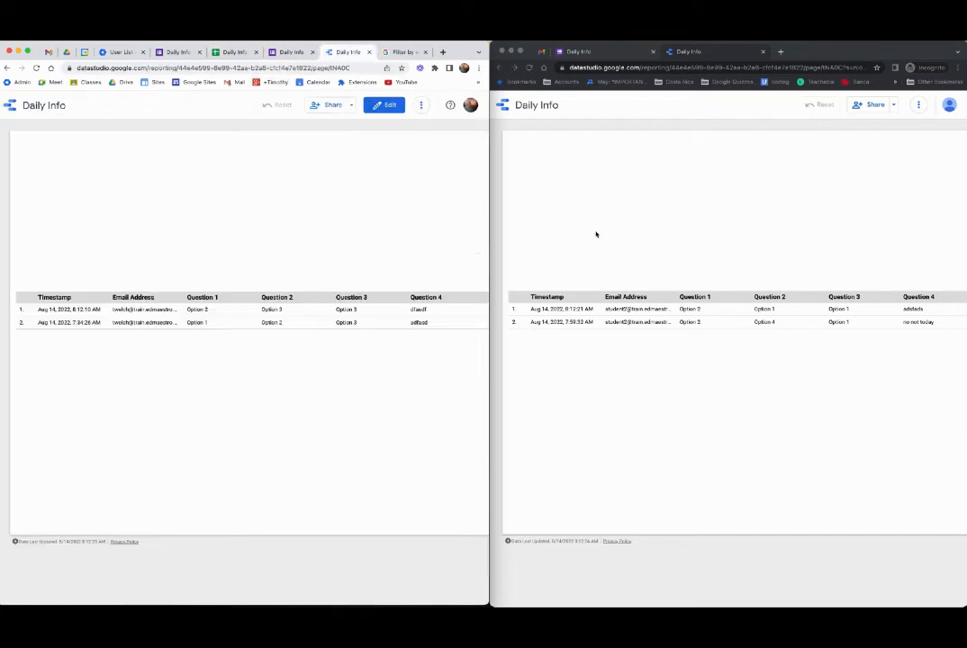
{"action": "scroll", "coordinate": [597, 234], "scroll_direction": "right", "scroll_amount": 1}
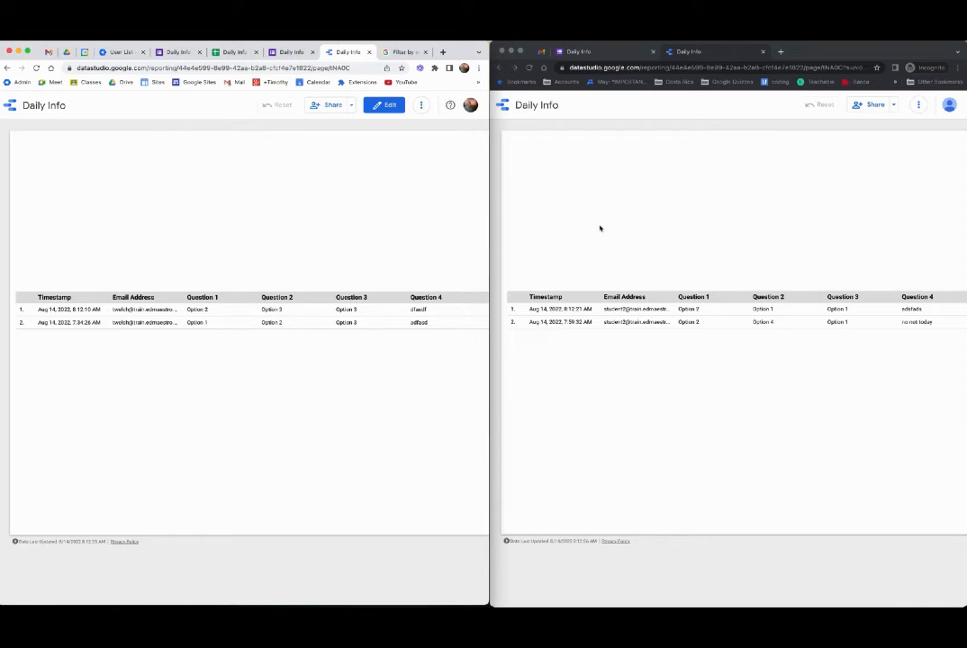
{"action": "scroll", "coordinate": [597, 228], "scroll_direction": "left", "scroll_amount": 1}
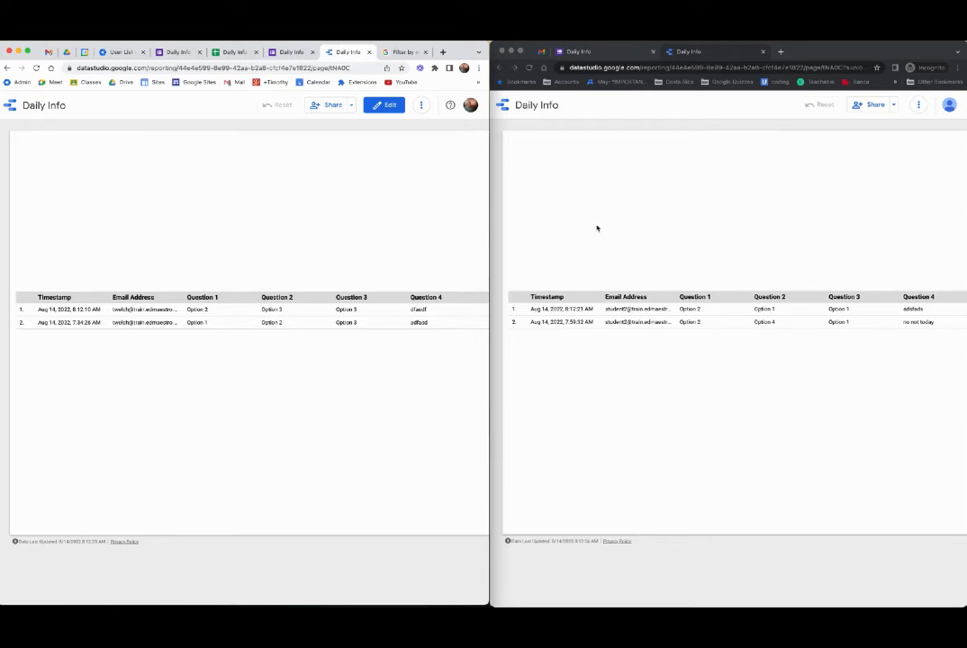
{"action": "scroll", "coordinate": [596, 228], "scroll_direction": "right", "scroll_amount": 3}
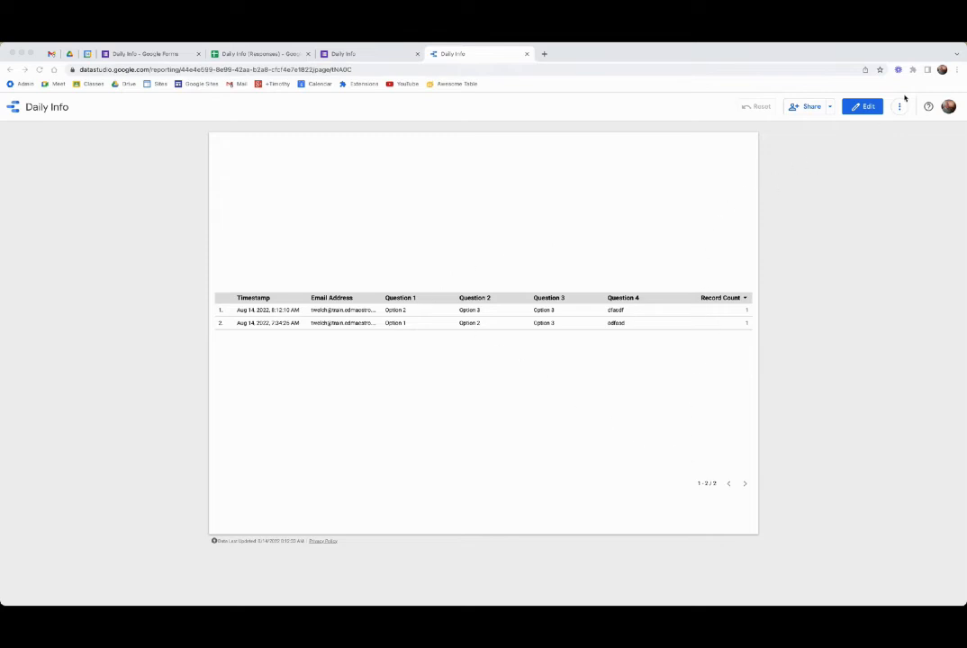
Put the owner's report into edit mode and go back to the Data Studio home page
{"action": "left_click", "coordinate": [857, 111]}
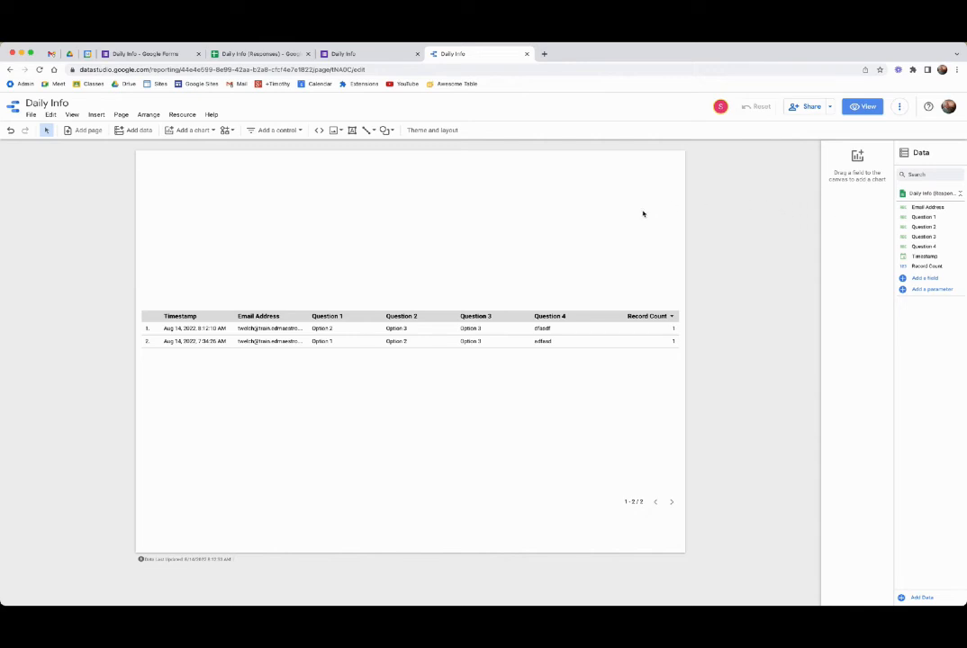
{"action": "left_click", "coordinate": [15, 107]}
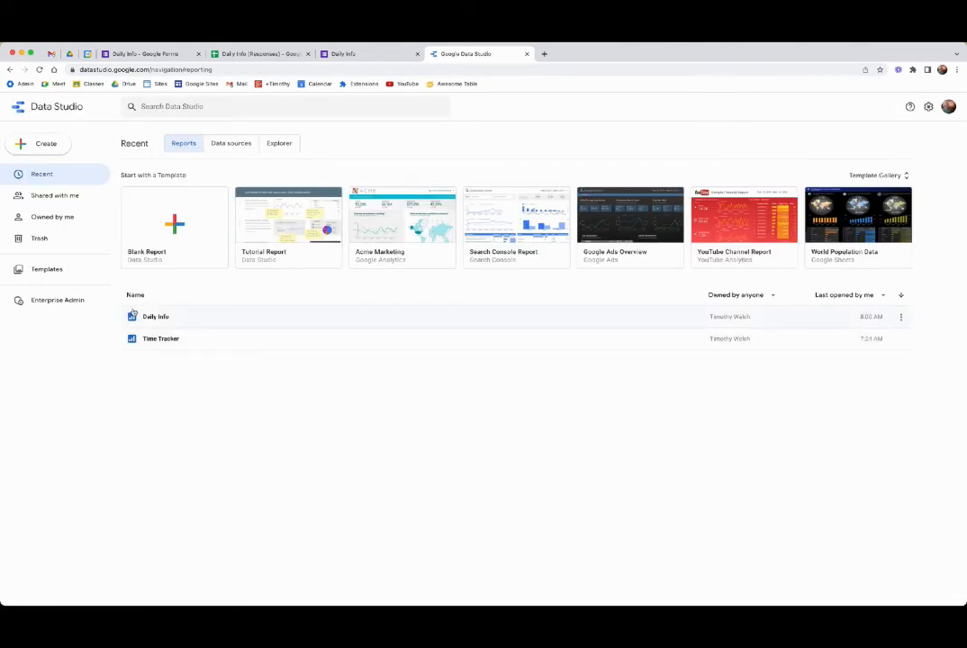
Create a blank report connected to the Form Responses 1 worksheet of the Daily Info (Responses) Google Sheet
{"action": "left_click", "coordinate": [173, 220]}
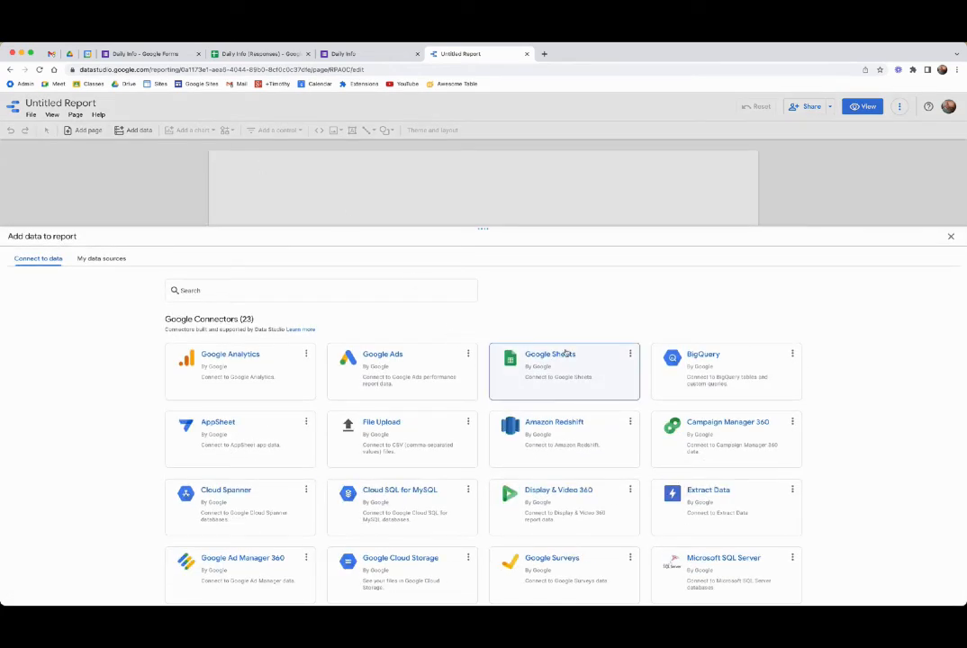
{"action": "left_click", "coordinate": [566, 352]}
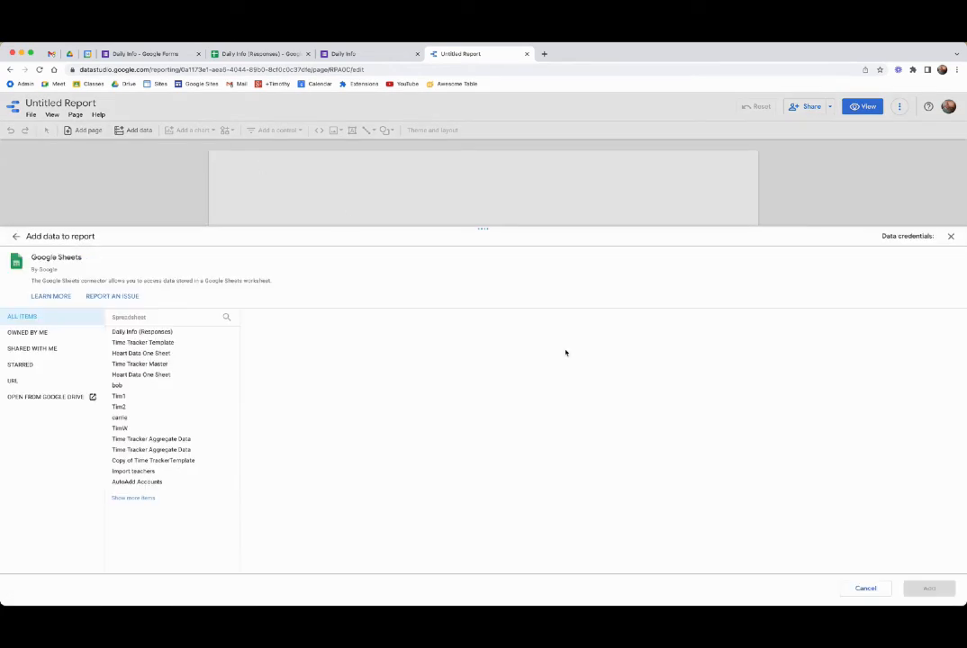
{"action": "left_click", "coordinate": [144, 332]}
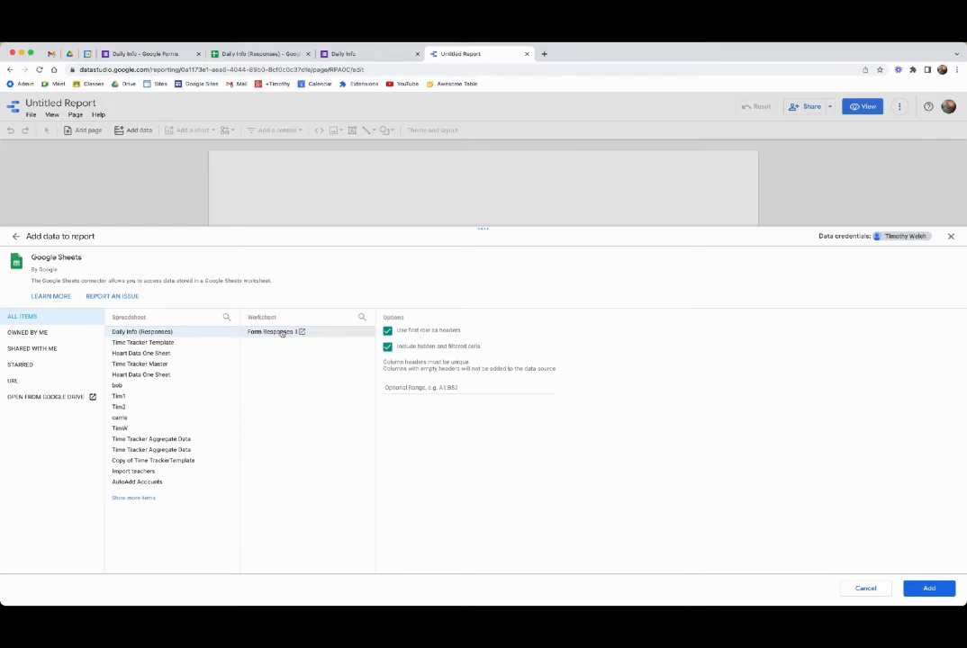
{"action": "left_click", "coordinate": [938, 583]}
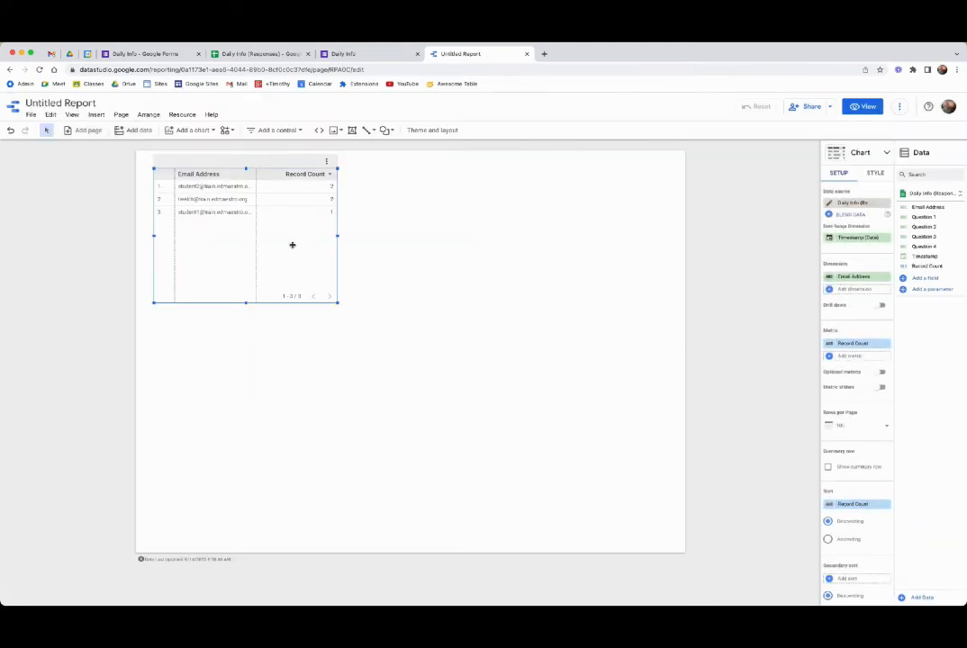
Move the table down the page and add Timestamp before Email Address and Question 1 through Question 4 after it as dimensions
{"action": "left_click_drag", "start_coordinate": [291, 239], "coordinate": [281, 353]}
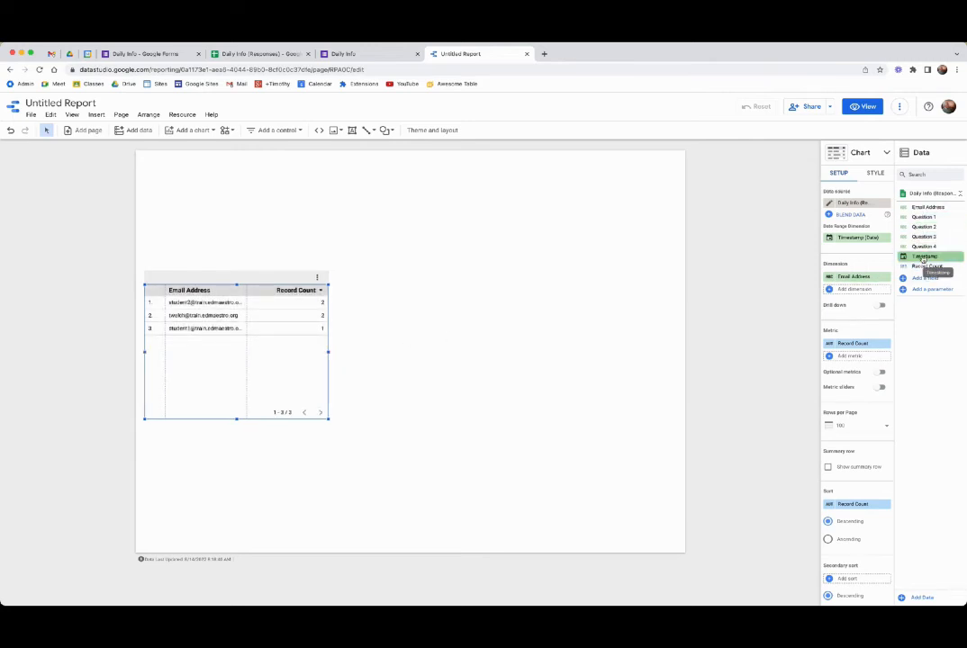
{"action": "left_click_drag", "start_coordinate": [925, 258], "coordinate": [854, 275]}
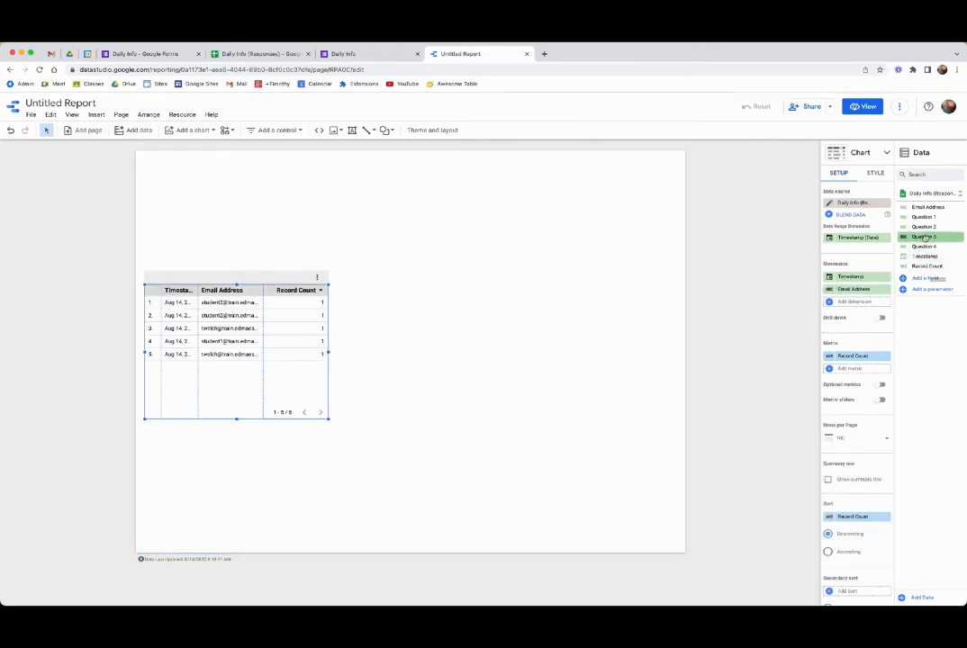
{"action": "left_click_drag", "start_coordinate": [924, 217], "coordinate": [854, 302]}
{"action": "left_click_drag", "start_coordinate": [924, 227], "coordinate": [858, 326]}
{"action": "left_click_drag", "start_coordinate": [924, 247], "coordinate": [856, 339]}
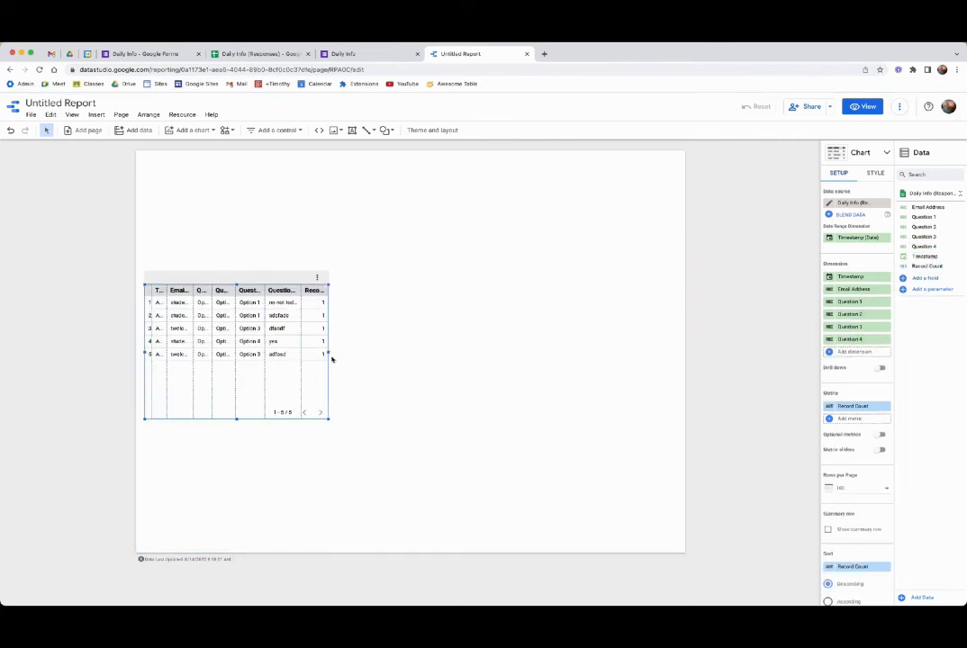
Widen the table to nearly the full page width and distribute its columns evenly
{"action": "left_click_drag", "start_coordinate": [329, 354], "coordinate": [681, 356]}
{"action": "right_click", "coordinate": [500, 354]}
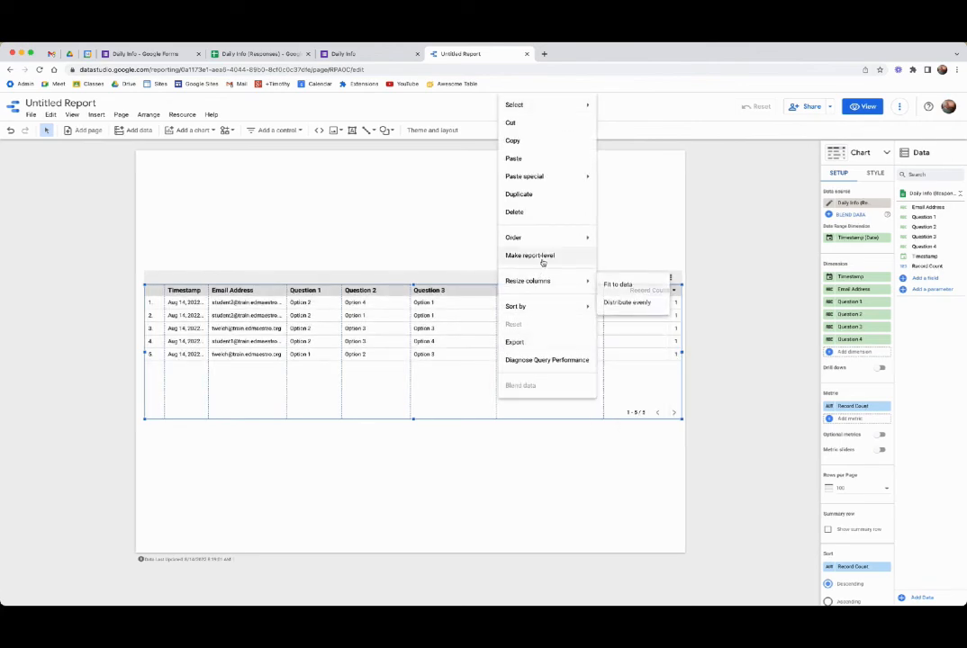
{"action": "left_click", "coordinate": [612, 303]}
{"action": "left_click", "coordinate": [465, 438]}
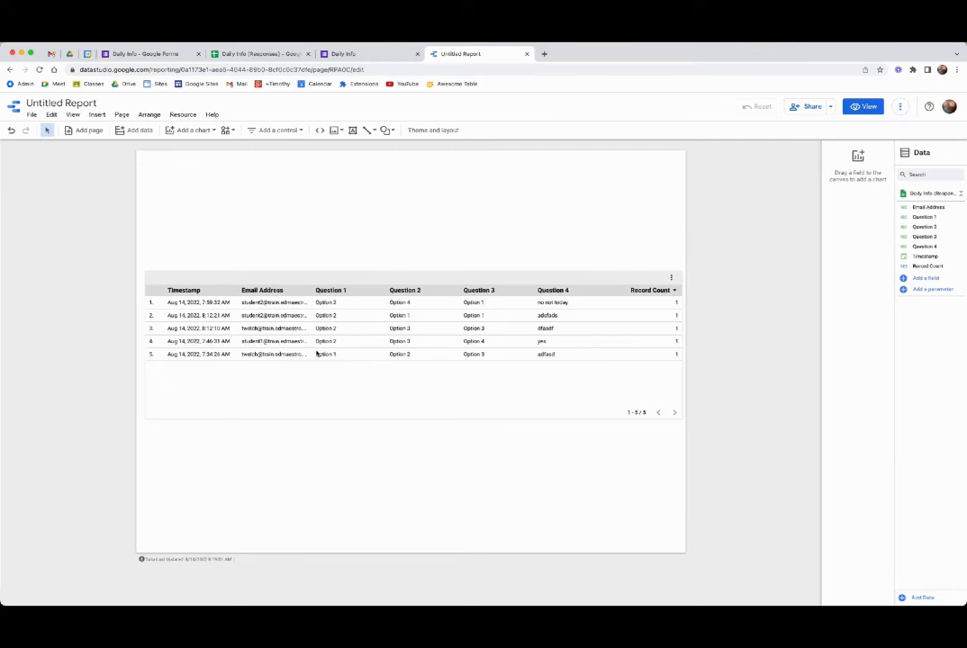
Rename the report as Admin Daily Info
{"action": "left_click", "coordinate": [59, 103]}
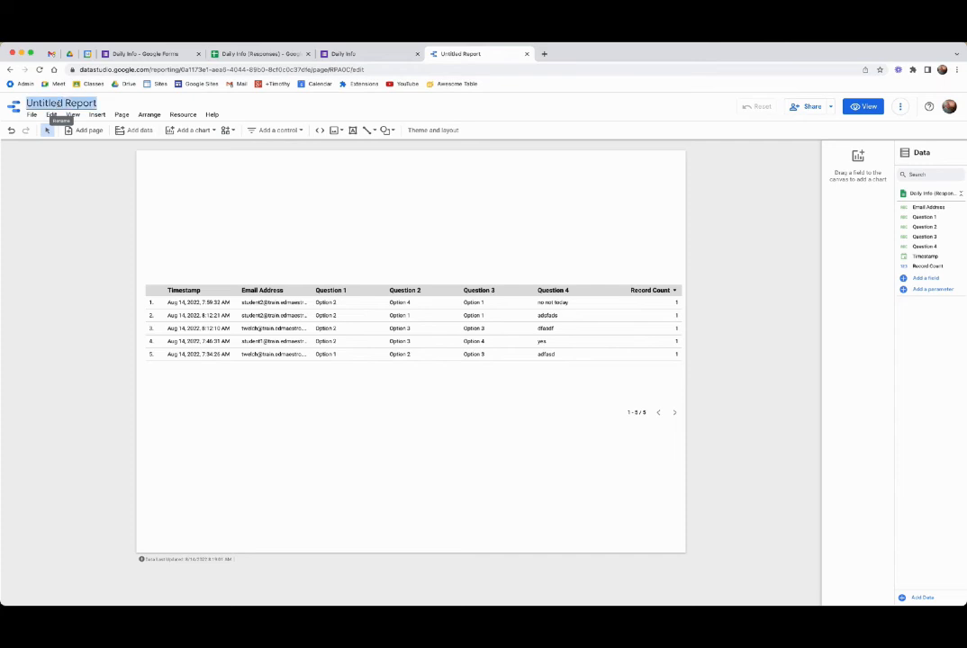
{"action": "type", "text": "Admin"}
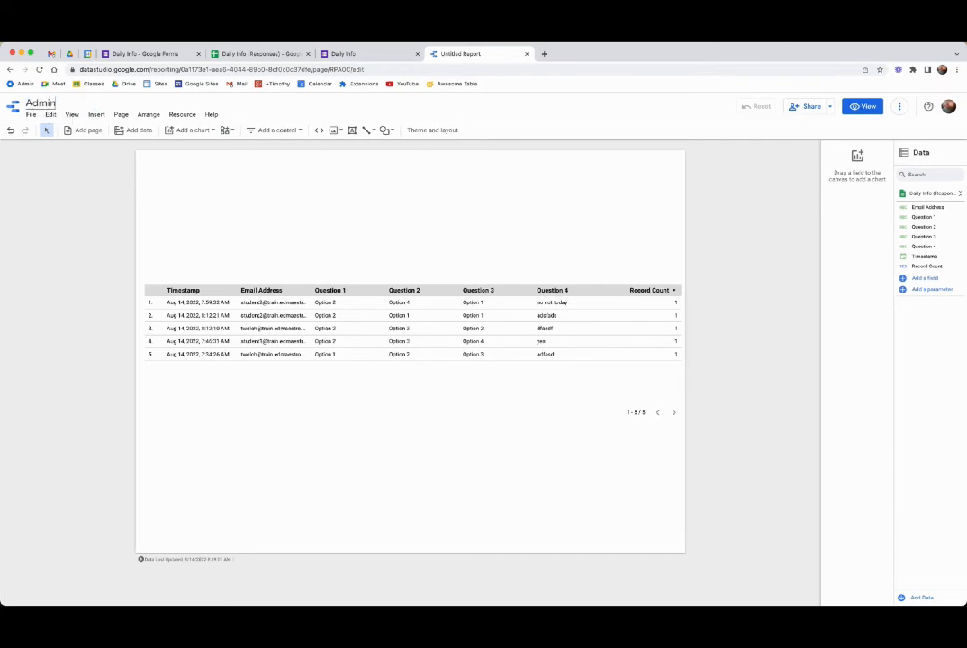
{"action": "type", "text": " Daily Inof"}
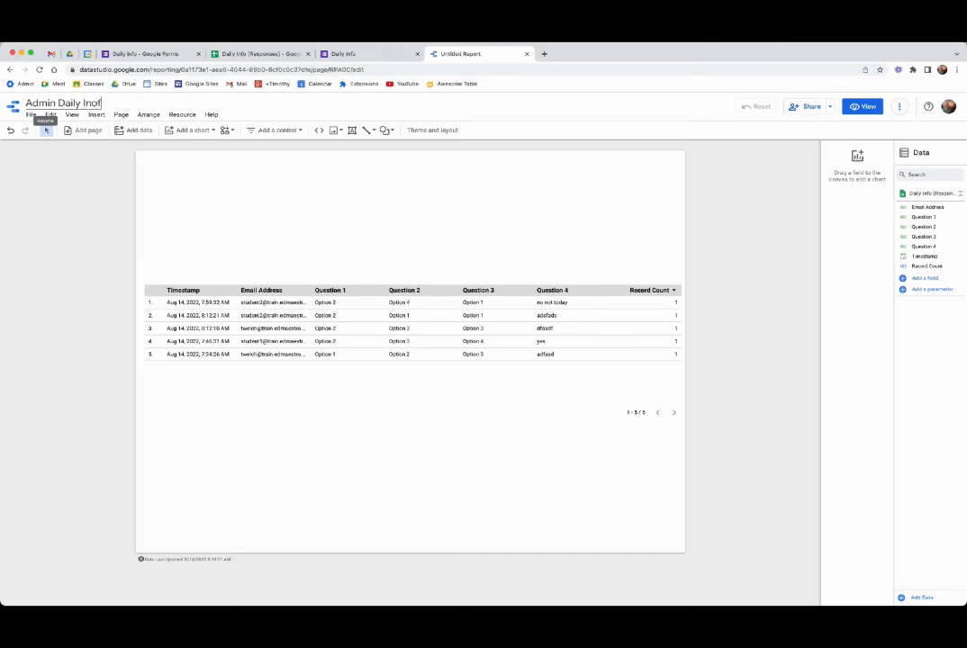
{"action": "key", "text": "BackSpace"}
{"action": "key", "text": "BackSpace"}
{"action": "type", "text": "fo"}
{"action": "left_click", "coordinate": [746, 190]}
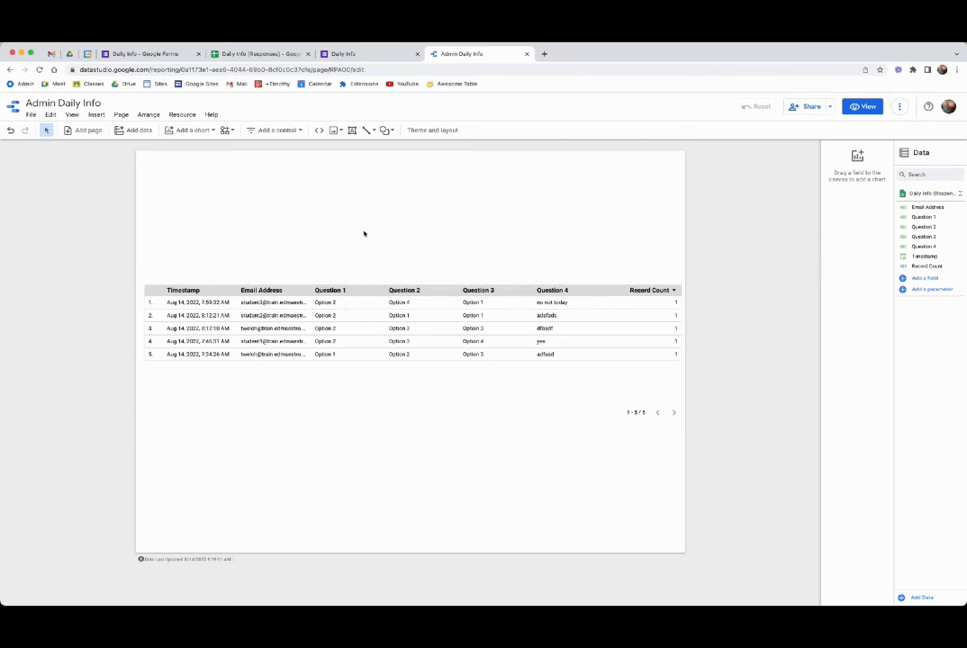
Add a horizontal bar chart of Record Count by Question 1 above the table and shift the table down clear of it
{"action": "left_click", "coordinate": [192, 131]}
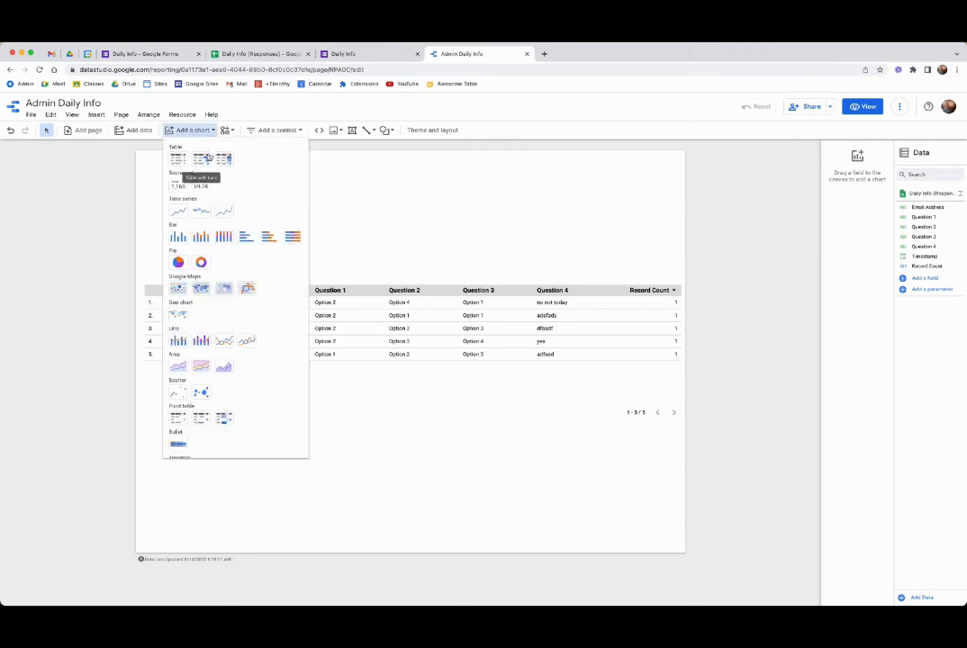
{"action": "left_click", "coordinate": [246, 237]}
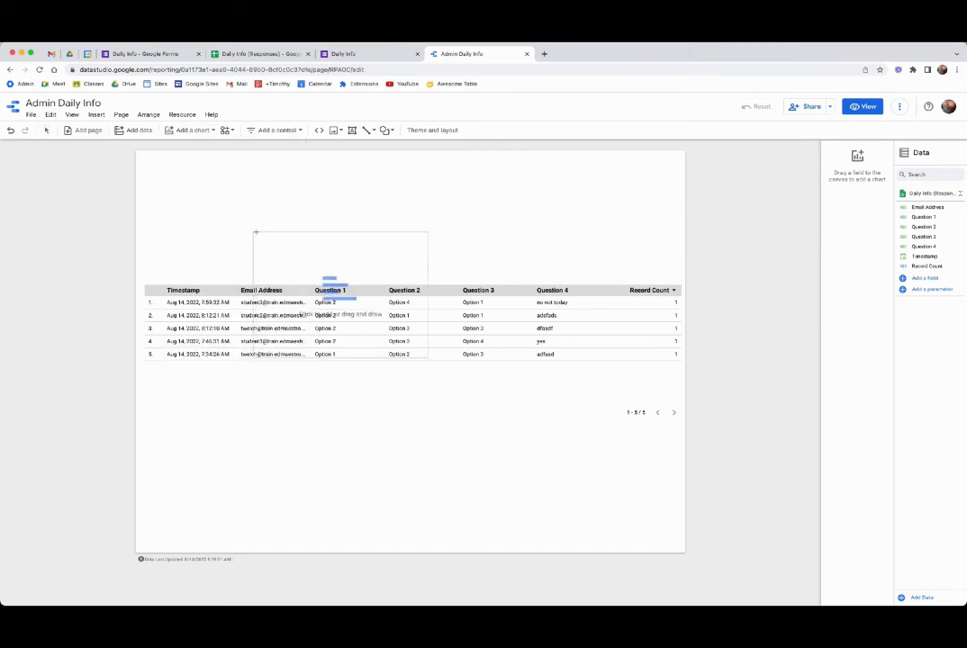
{"action": "left_click", "coordinate": [149, 157]}
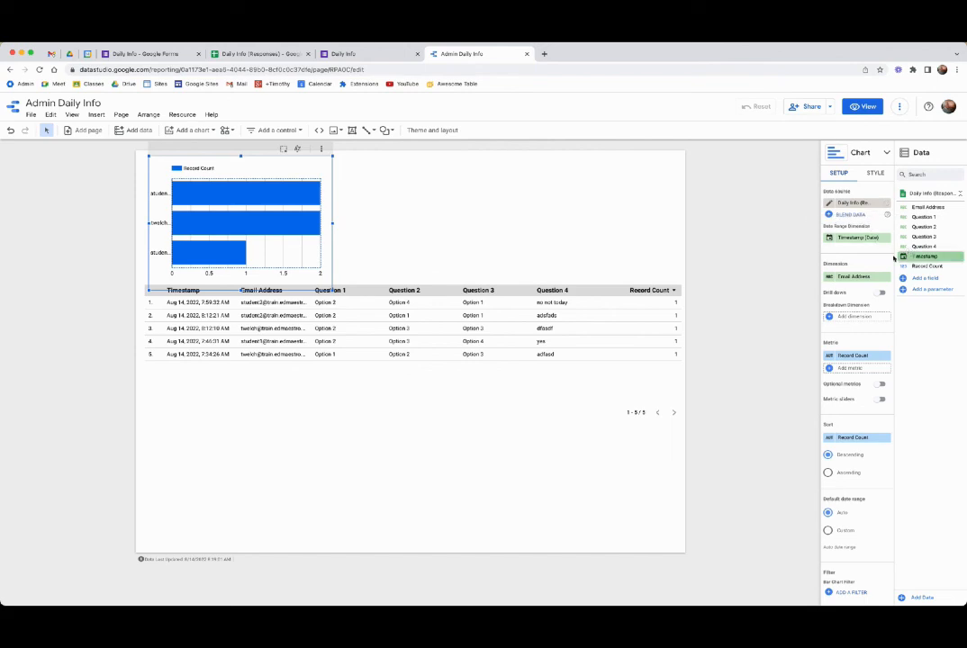
{"action": "left_click_drag", "start_coordinate": [919, 217], "coordinate": [857, 277]}
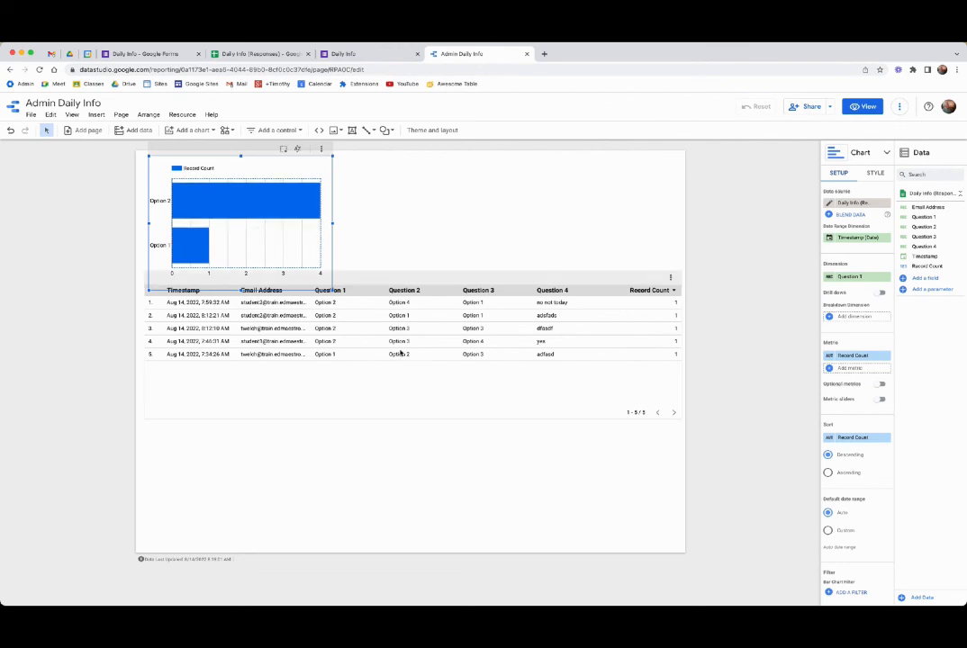
{"action": "mouse_move", "coordinate": [400, 300]}
{"action": "left_mouse_down"}
{"action": "mouse_move", "coordinate": [410, 317]}
{"action": "mouse_move", "coordinate": [407, 310]}
{"action": "left_mouse_up"}
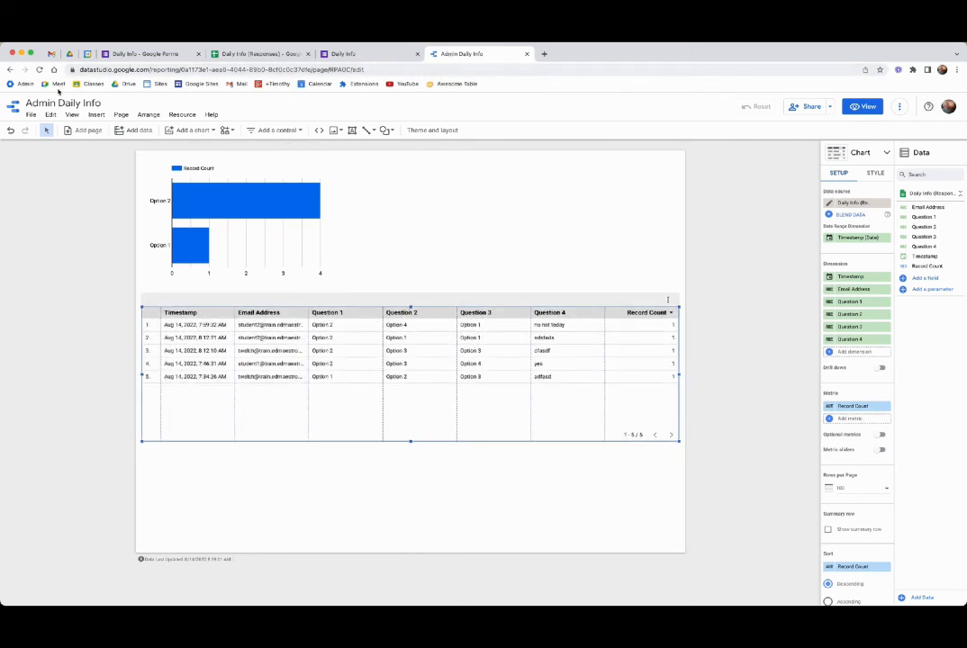
Duplicate the report's browser tab and open the Daily Info report in the copy from the Data Studio home page
{"action": "right_click", "coordinate": [490, 55]}
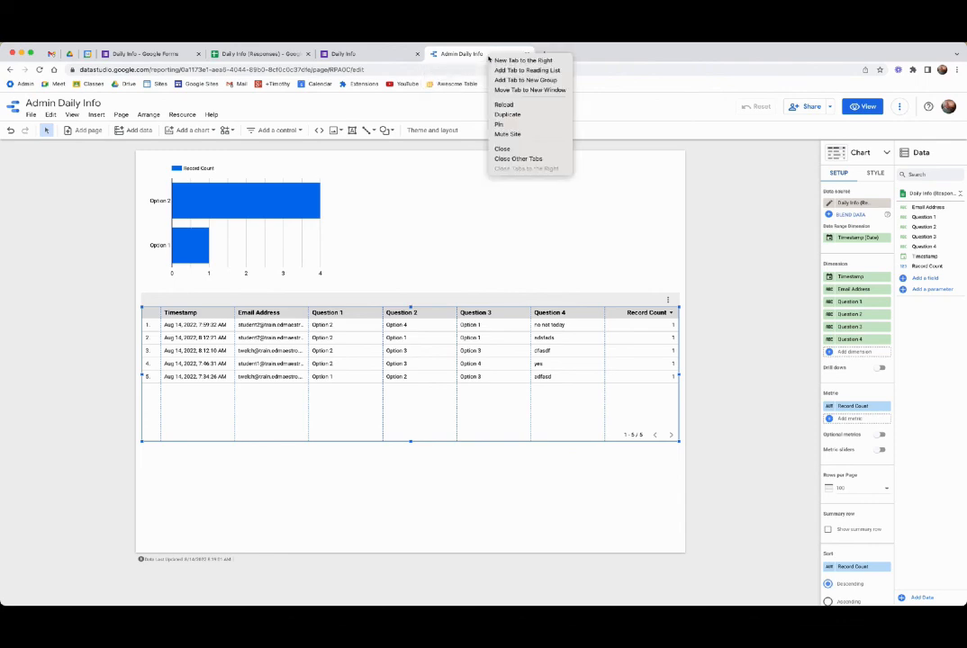
{"action": "left_click", "coordinate": [518, 116]}
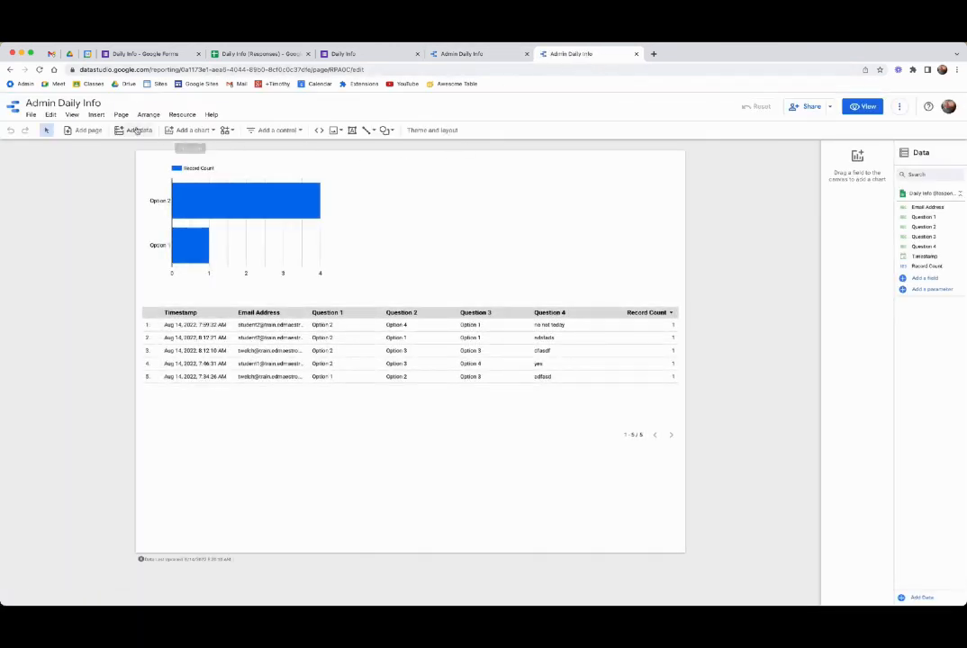
{"action": "left_click", "coordinate": [15, 107]}
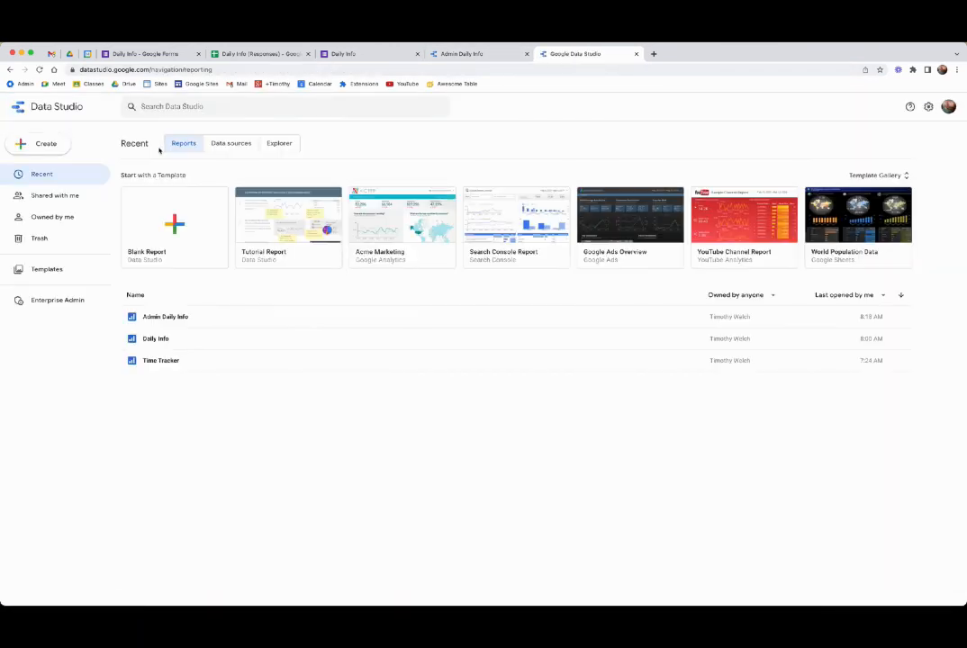
{"action": "left_click", "coordinate": [157, 338]}
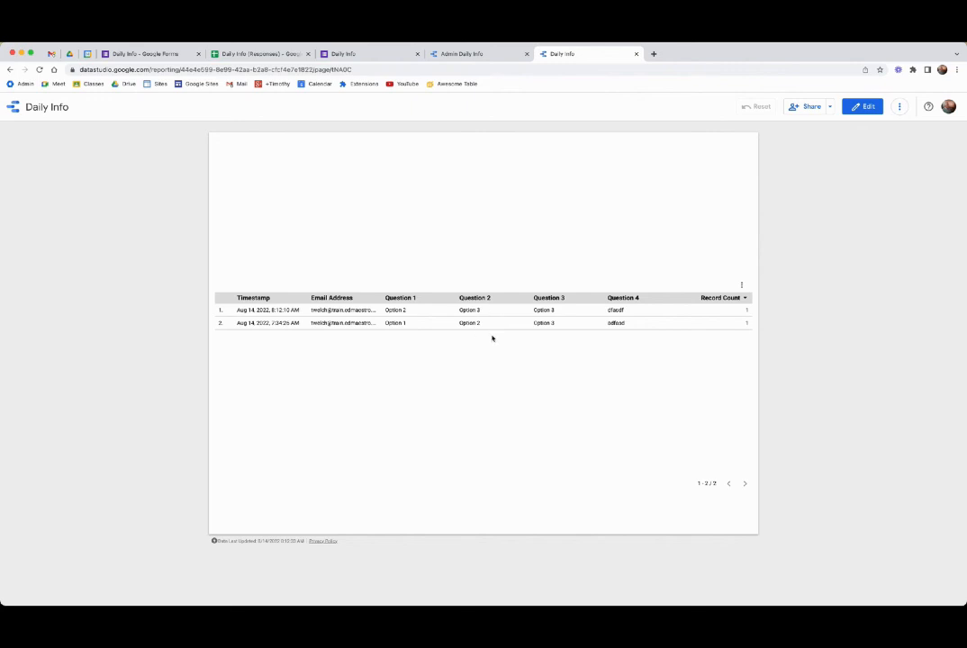
Return to the Admin Daily Info report and resize its table columns to fit the data
{"action": "left_click", "coordinate": [475, 55]}
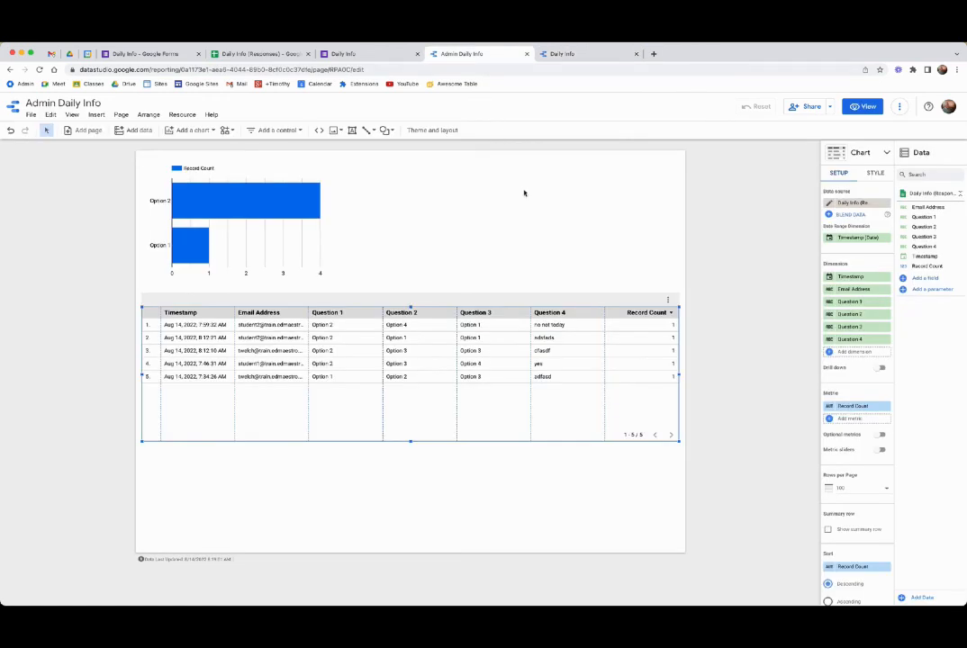
{"action": "right_click", "coordinate": [391, 338]}
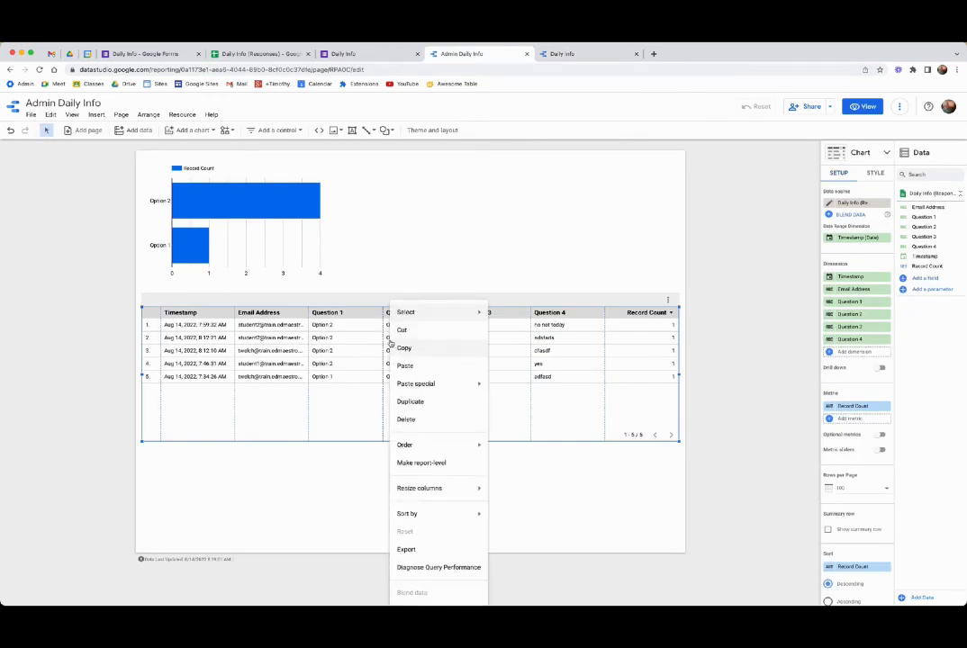
{"action": "mouse_move", "coordinate": [450, 487]}
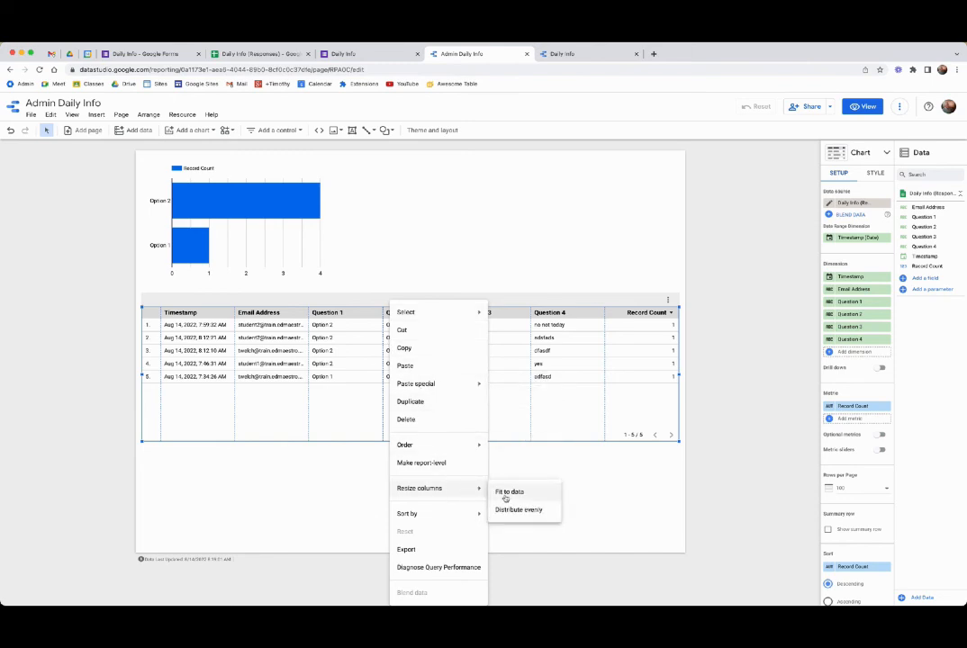
{"action": "left_click", "coordinate": [504, 492]}
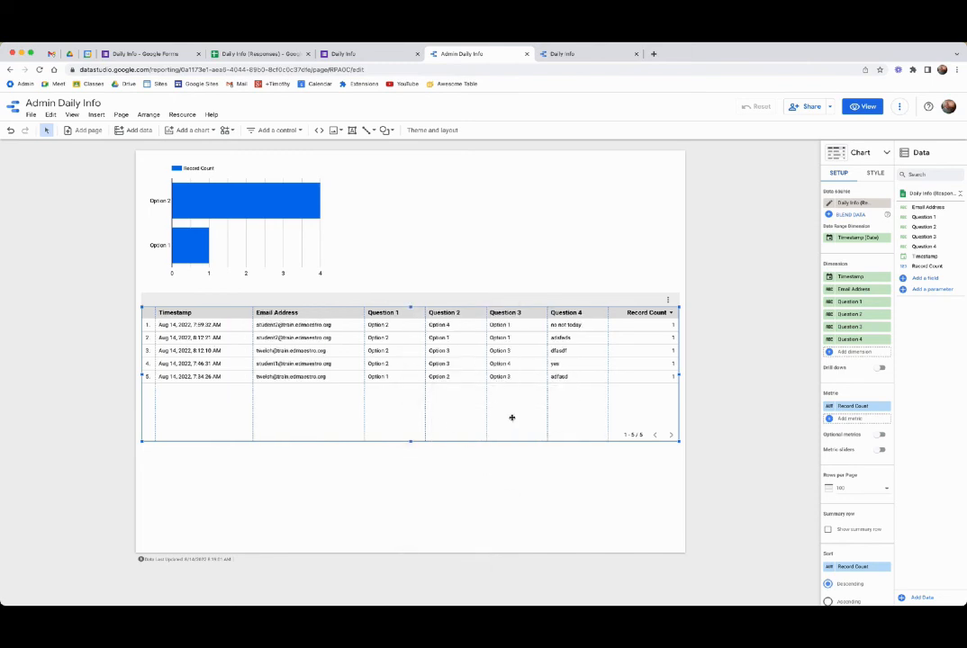
Put the Daily Info report into edit mode and resize its table columns to fit the data
{"action": "left_click", "coordinate": [568, 54]}
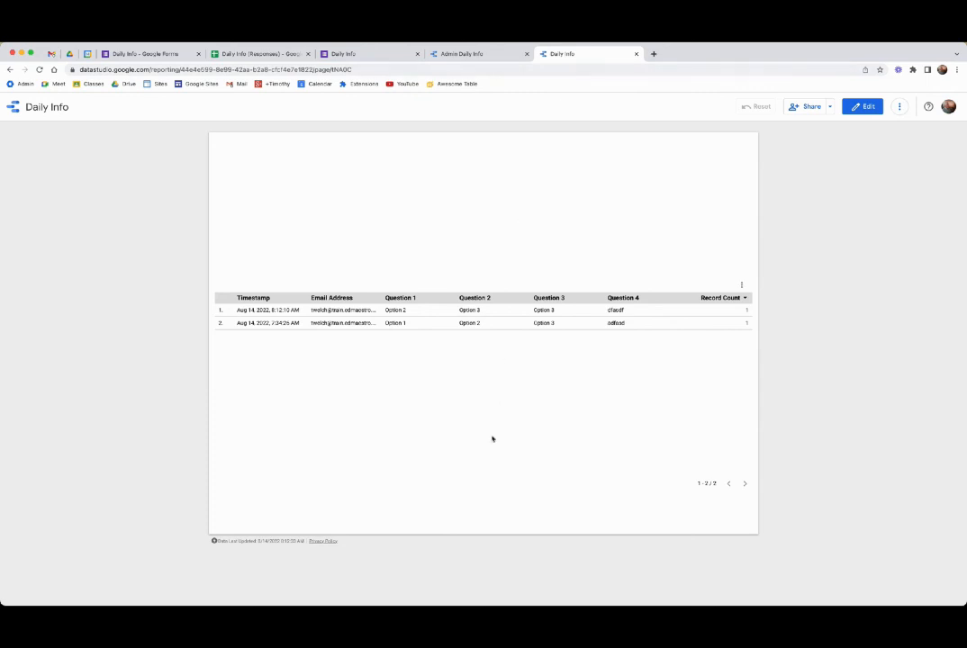
{"action": "left_click", "coordinate": [863, 106]}
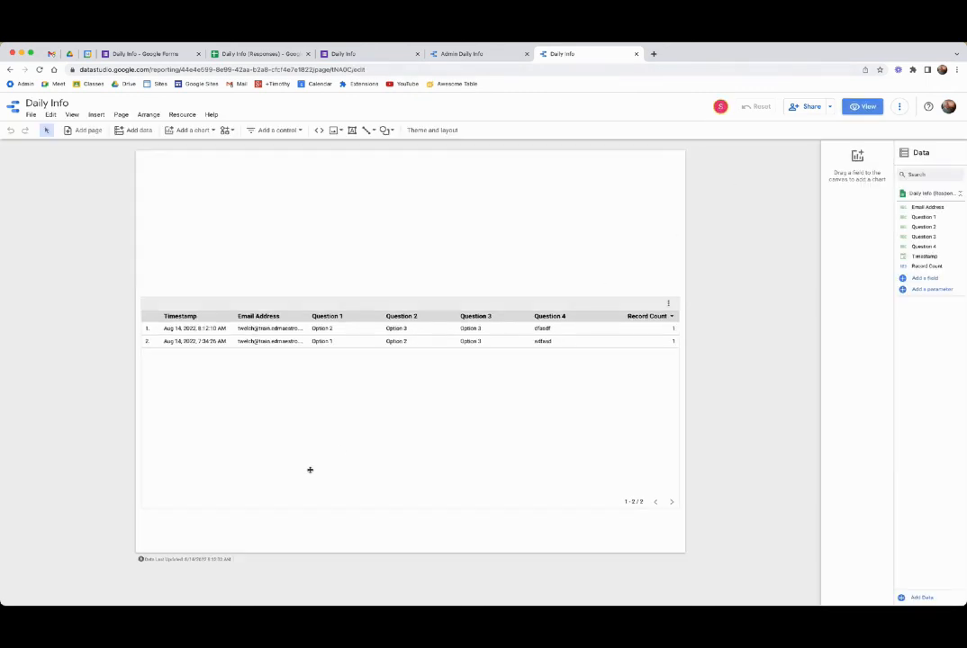
{"action": "right_click", "coordinate": [412, 338]}
{"action": "mouse_move", "coordinate": [477, 470]}
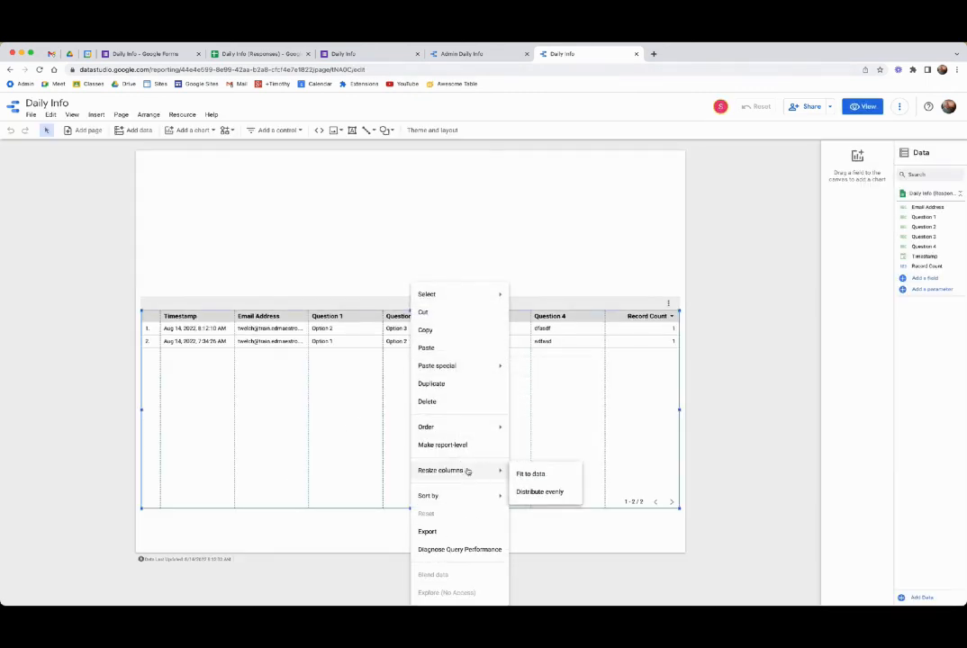
{"action": "left_click", "coordinate": [530, 474]}
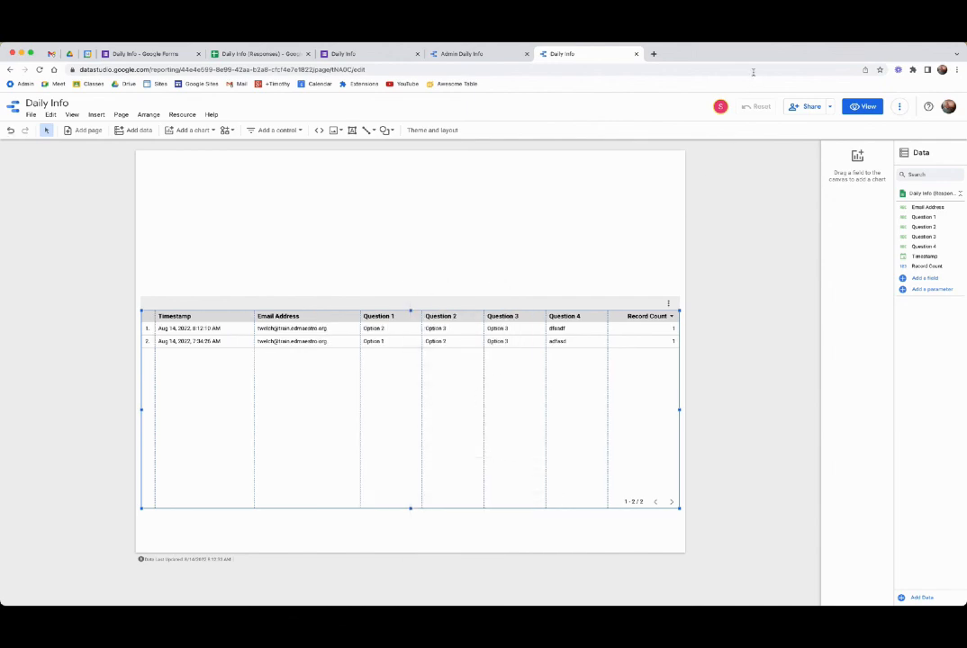
Compare the rows shown in the Admin Daily Info report with those in the Daily Info report
{"action": "left_click", "coordinate": [521, 58]}
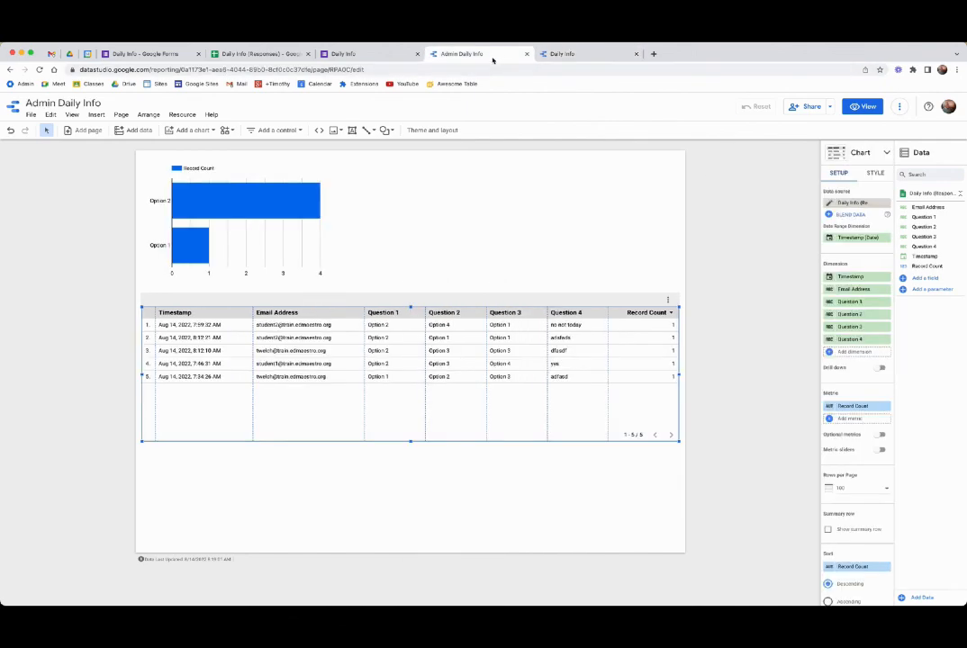
{"action": "left_click", "coordinate": [596, 56]}
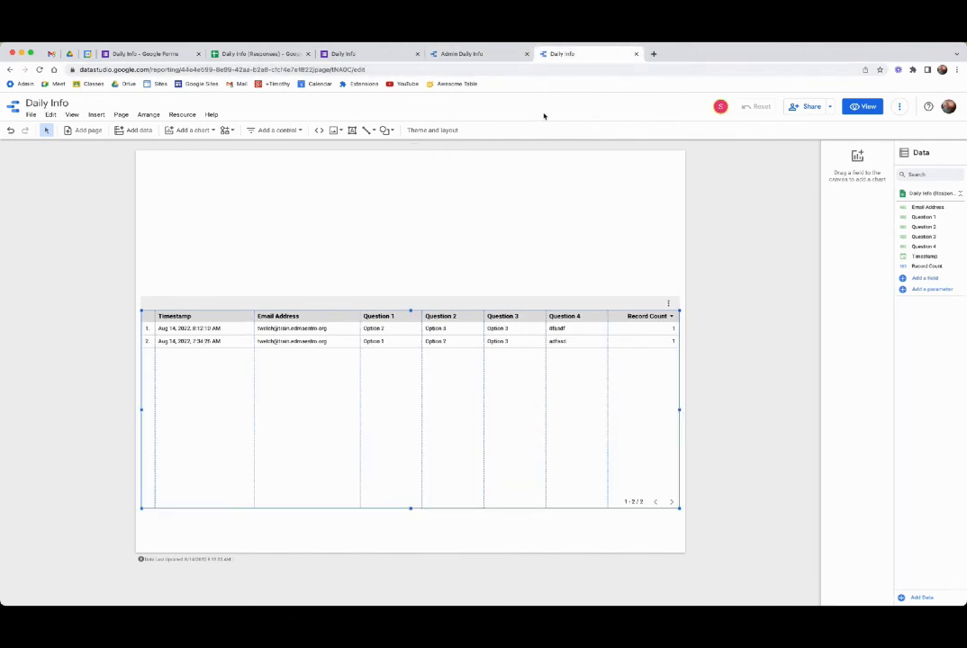
{"action": "left_click", "coordinate": [481, 56]}
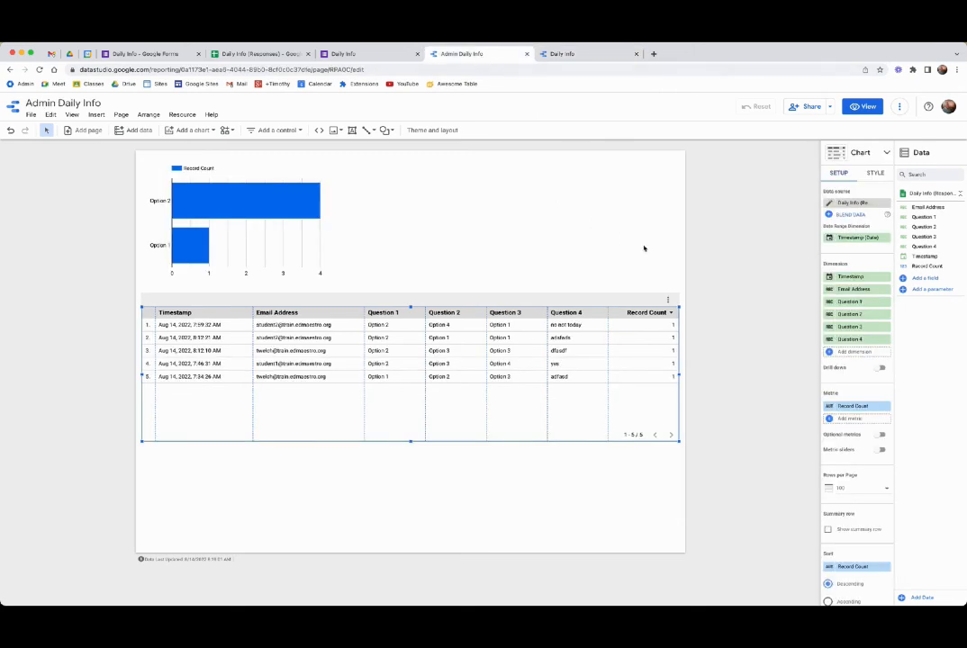